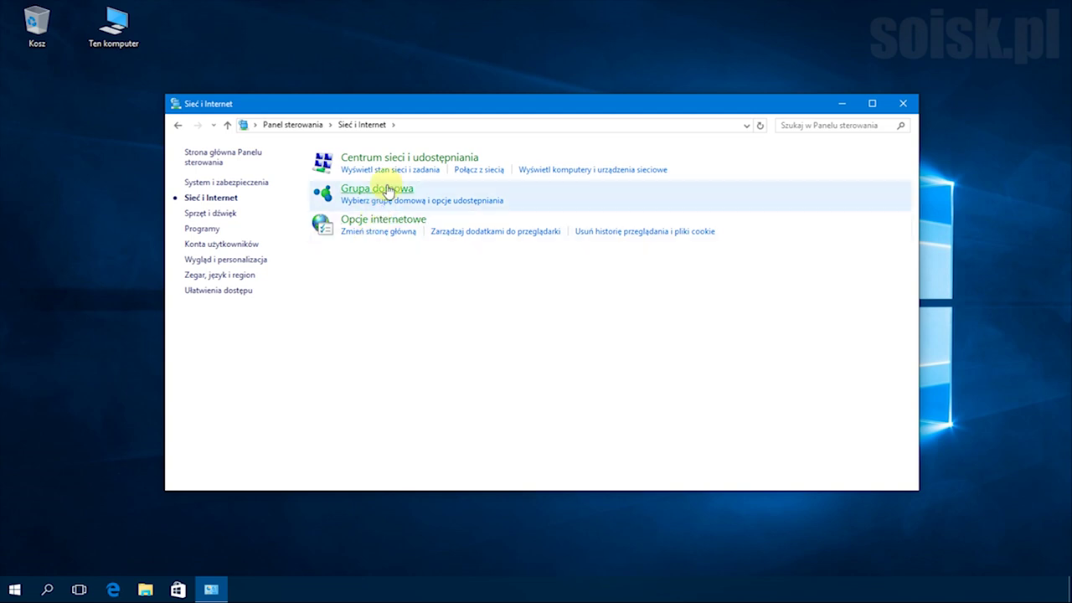
- Open the Internet Protocol Version 4 (TCP/IPv4) properties of the LAN connection and examine its address settings
{"action": "left_click", "coordinate": [396, 159]}
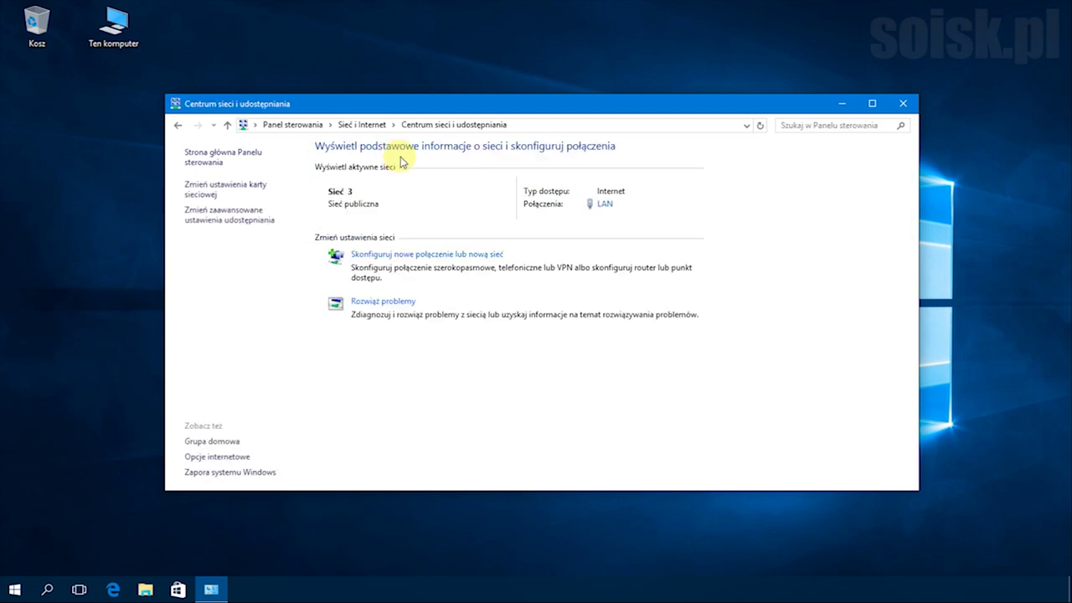
{"action": "left_click", "coordinate": [605, 205]}
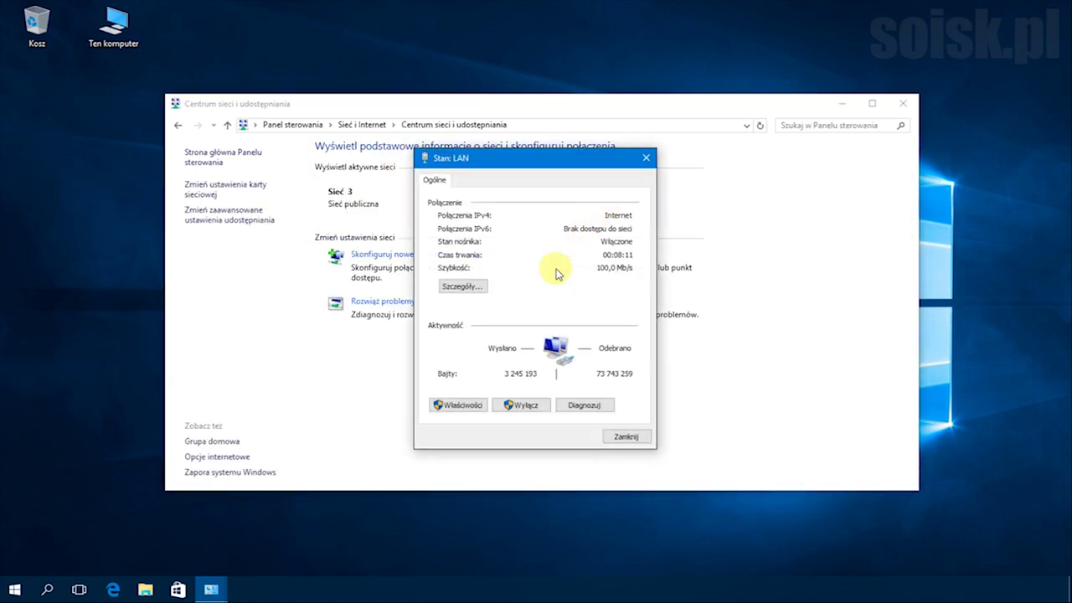
{"action": "left_click", "coordinate": [467, 406]}
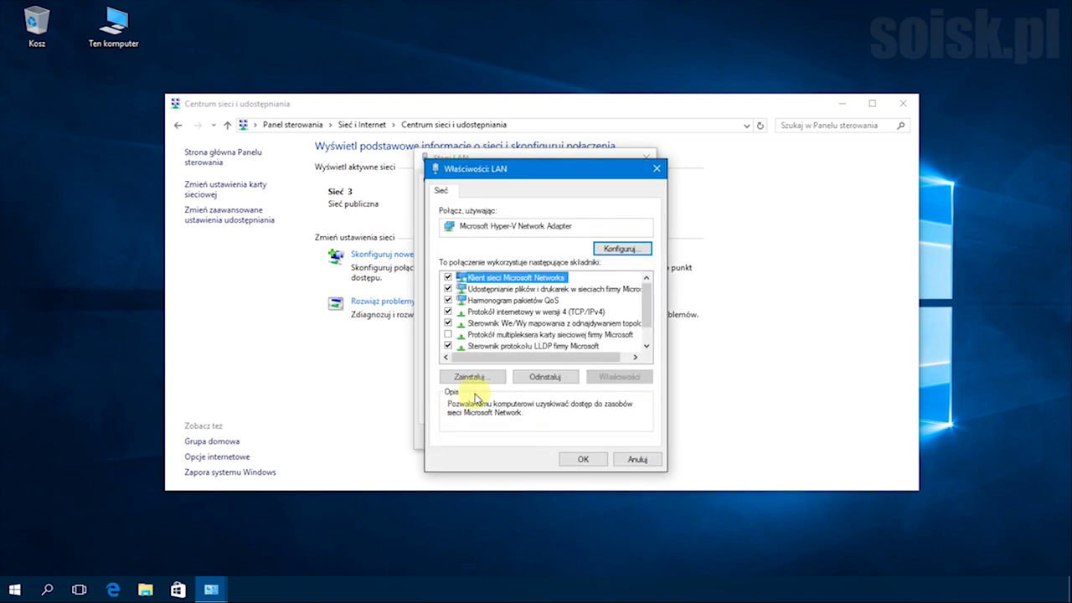
{"action": "left_click", "coordinate": [598, 312]}
{"action": "left_click", "coordinate": [621, 377]}
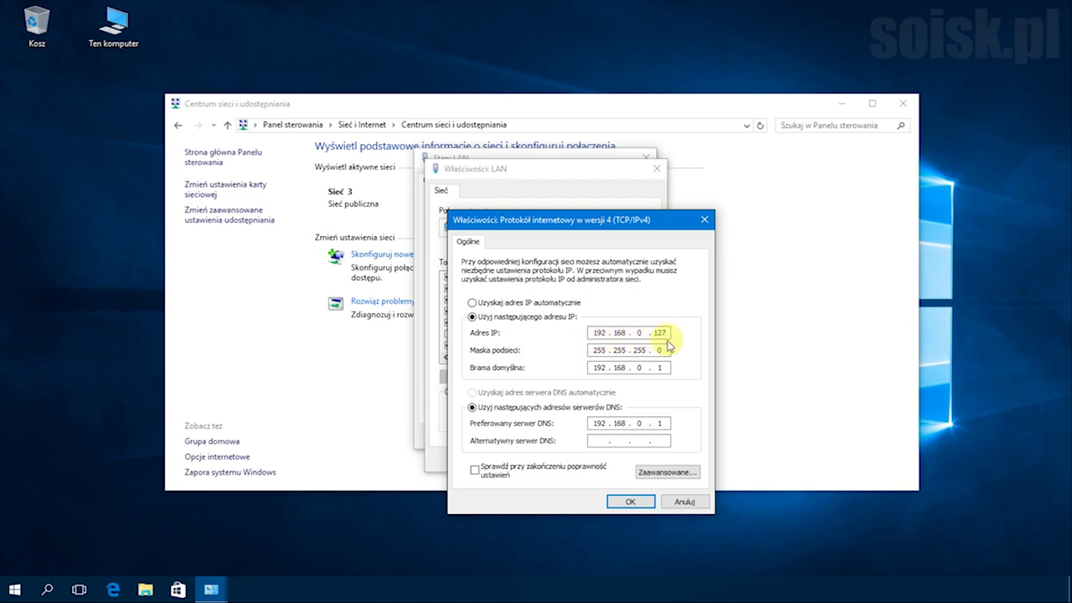
- Cancel the LAN connection's IPv4 and adapter properties, and close its status and the Network and Sharing Center
{"action": "left_click", "coordinate": [681, 502]}
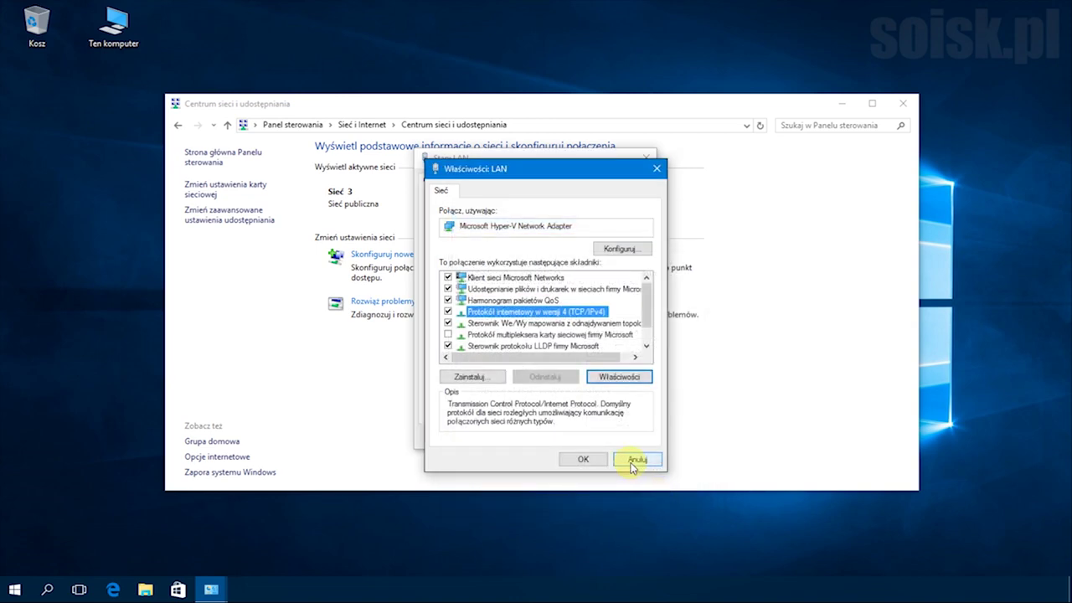
{"action": "left_click", "coordinate": [636, 460]}
{"action": "left_click", "coordinate": [624, 437]}
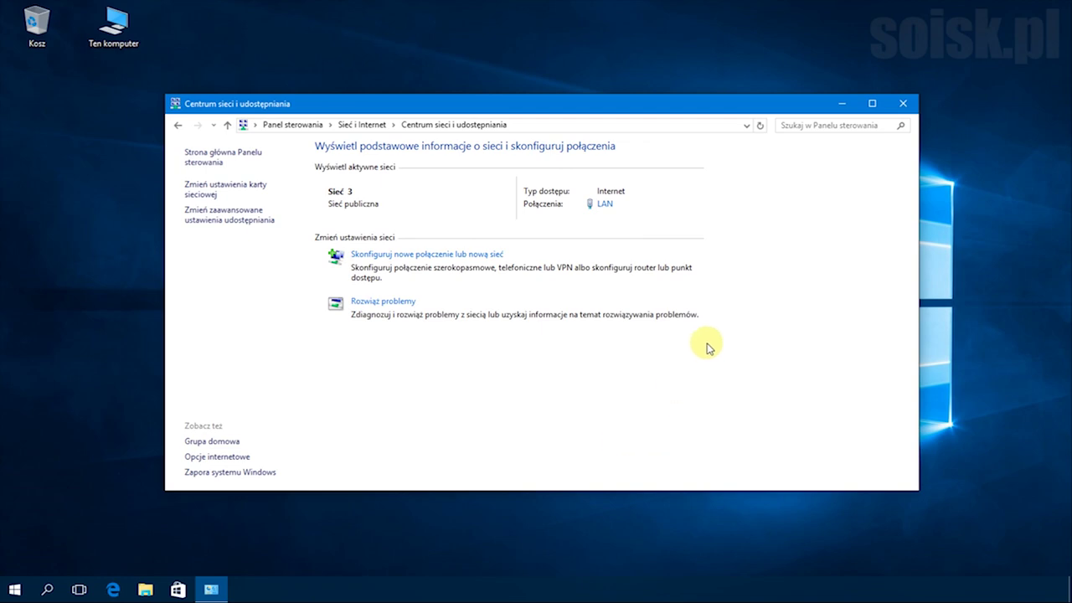
{"action": "left_click", "coordinate": [903, 103]}
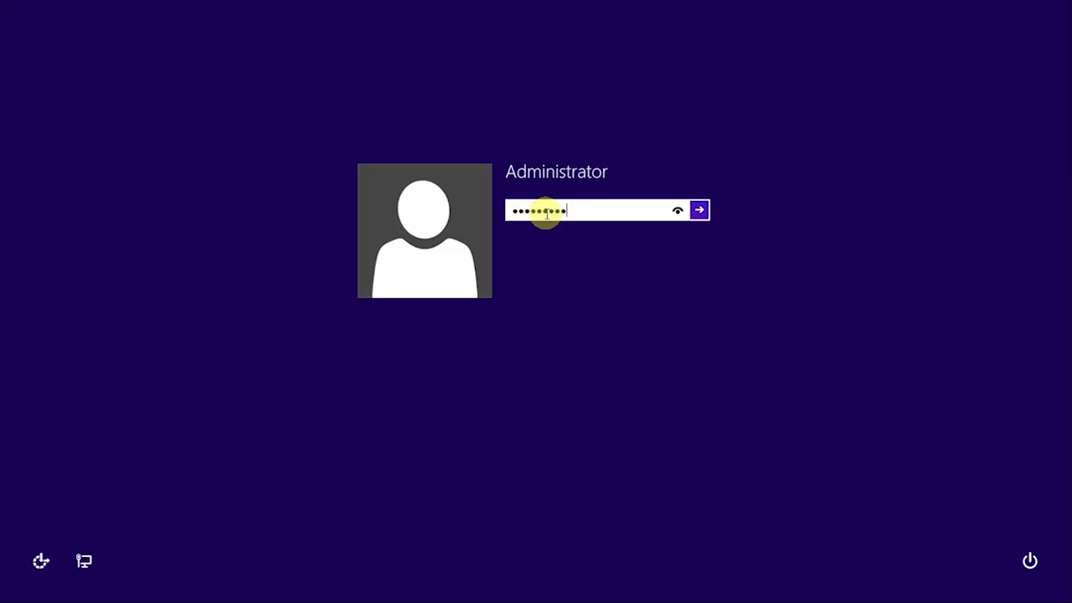
- Sign in to the Windows 8.1 computer with the account password and open the Control Panel
{"action": "key", "text": "Return"}
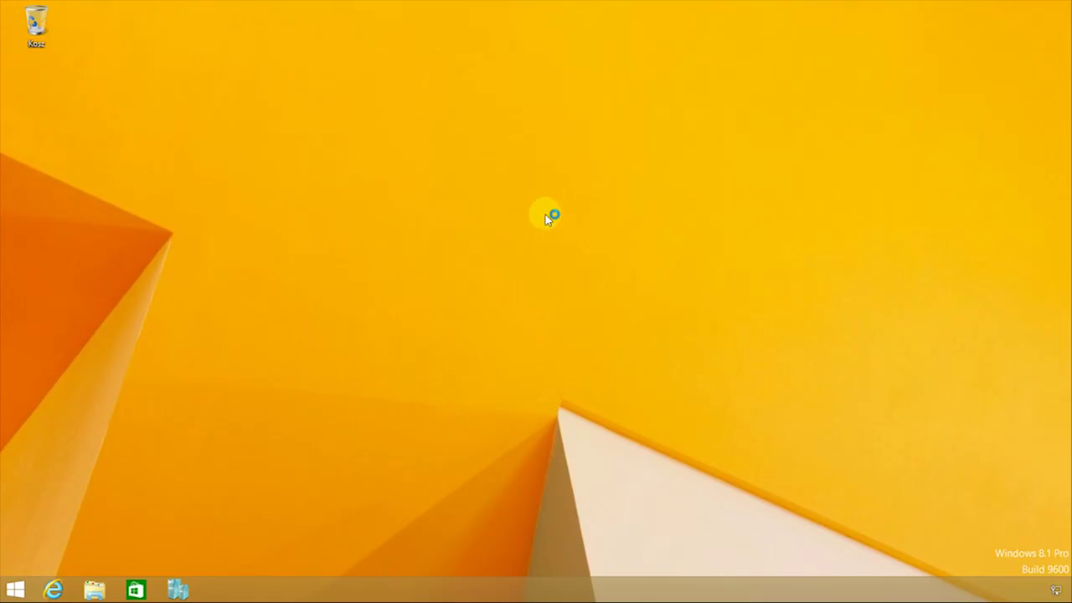
{"action": "mouse_move", "coordinate": [1069, 3]}
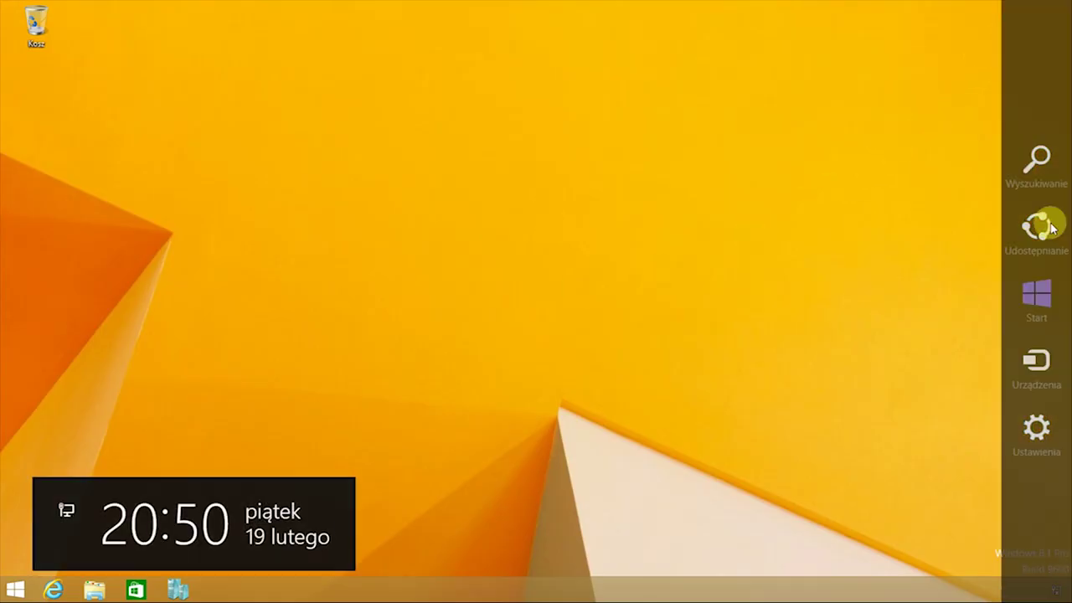
{"action": "left_click", "coordinate": [1038, 427]}
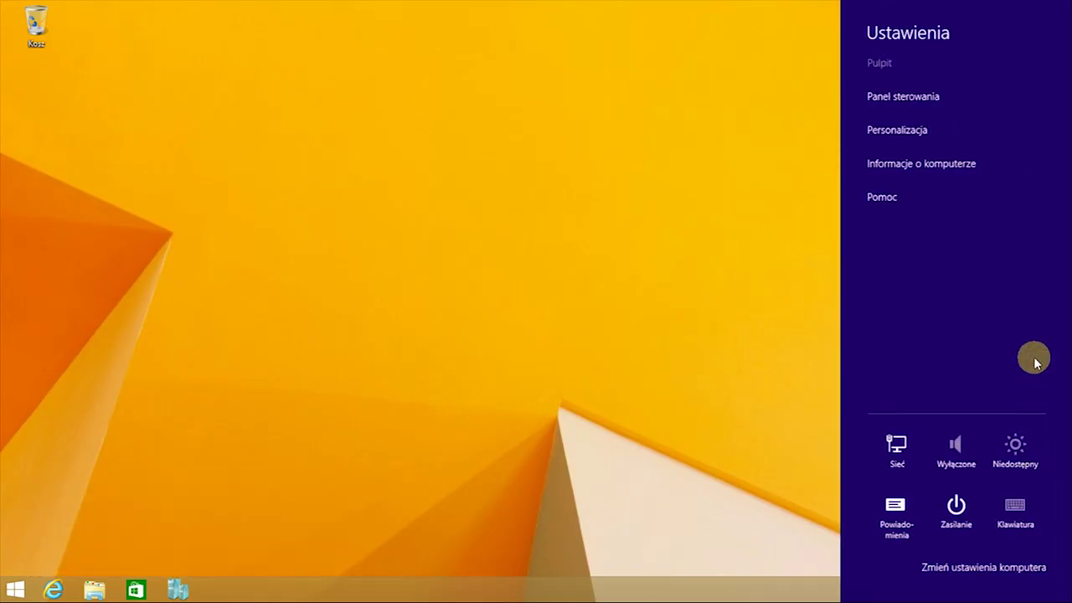
{"action": "left_click", "coordinate": [930, 99]}
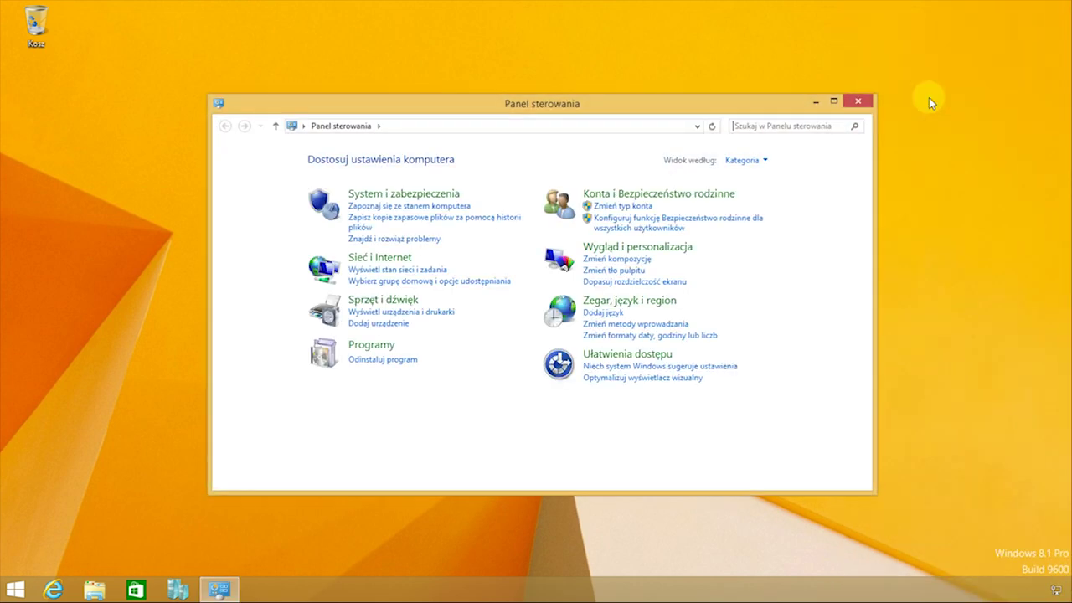
- Open the TCP/IPv4 properties of the Ethernet connection through the Network and Sharing Center and examine the address settings
{"action": "left_click", "coordinate": [380, 261]}
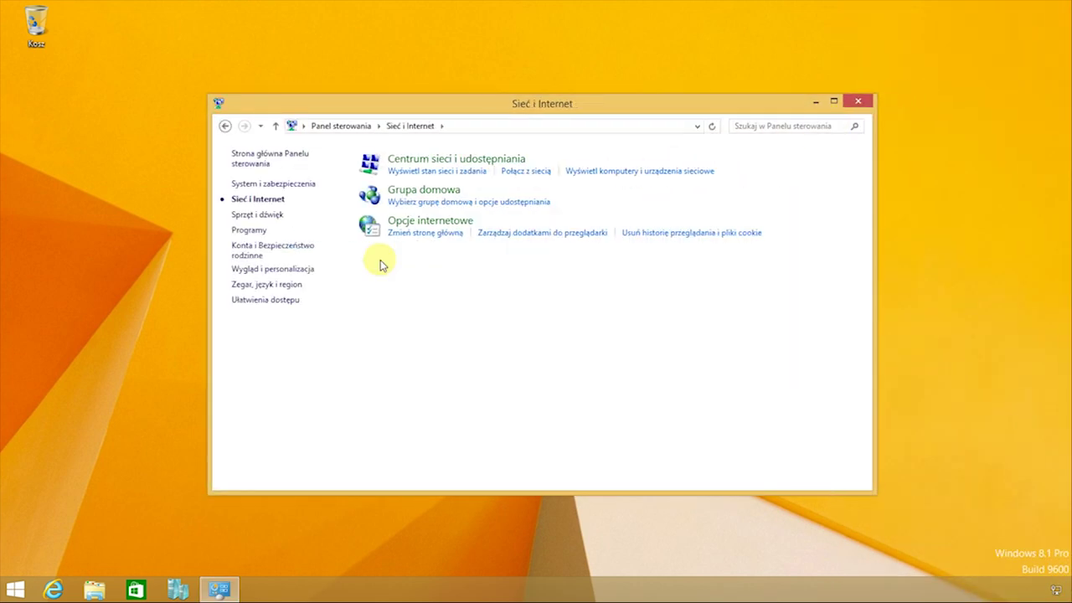
{"action": "left_click", "coordinate": [433, 162]}
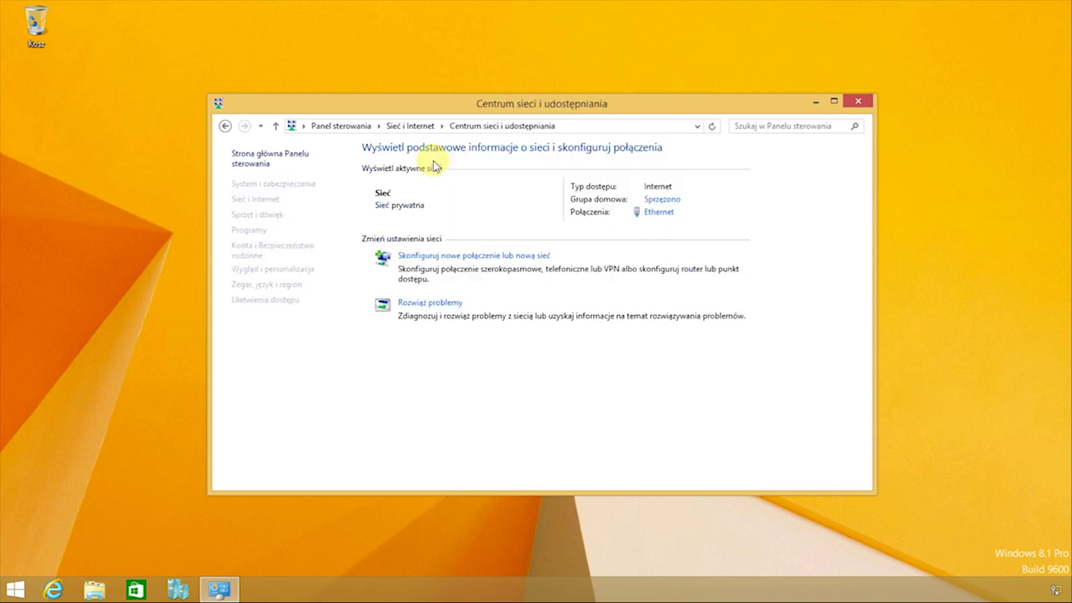
{"action": "left_click", "coordinate": [654, 215]}
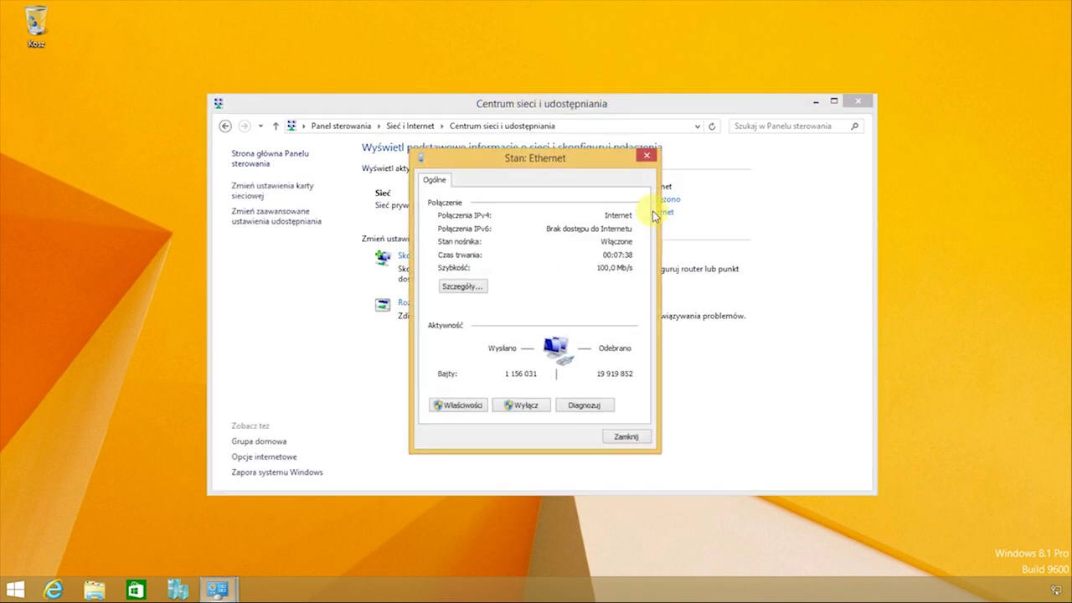
{"action": "left_click", "coordinate": [448, 405]}
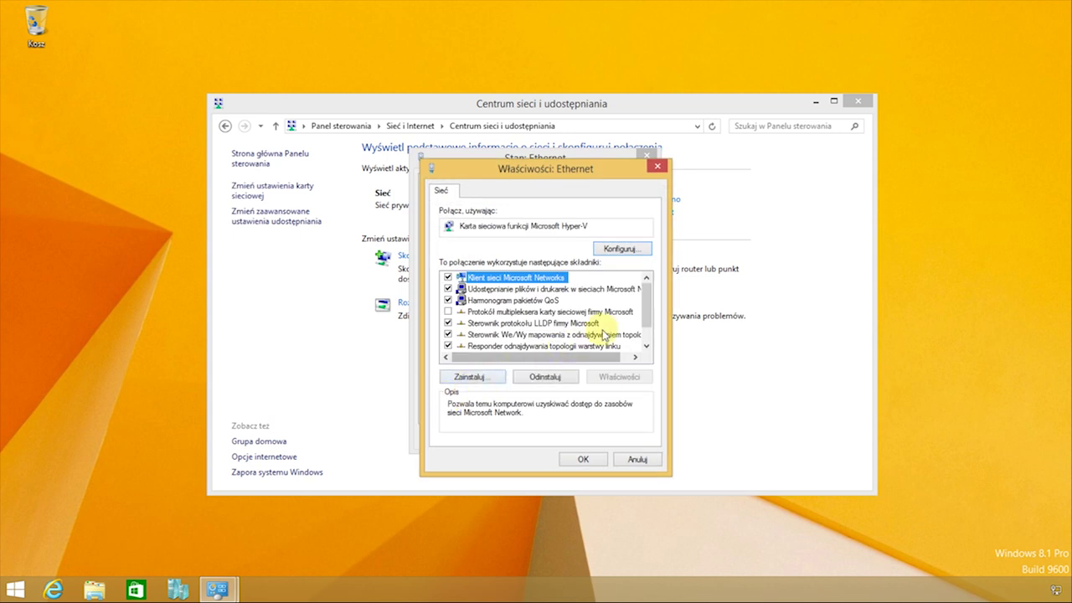
{"action": "left_click_drag", "start_coordinate": [645, 309], "coordinate": [642, 319]}
{"action": "double_click", "coordinate": [594, 344]}
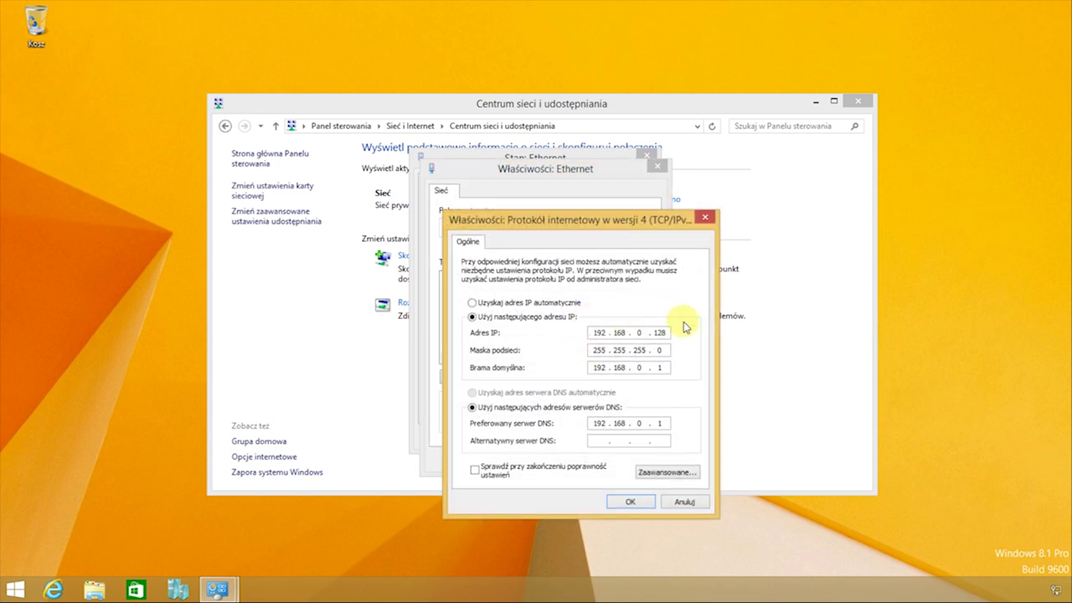
- Cancel the Ethernet connection's IPv4 and adapter properties, and close its status and the Network and Sharing Center
{"action": "left_click", "coordinate": [678, 502]}
{"action": "left_click", "coordinate": [637, 463]}
{"action": "left_click", "coordinate": [630, 444]}
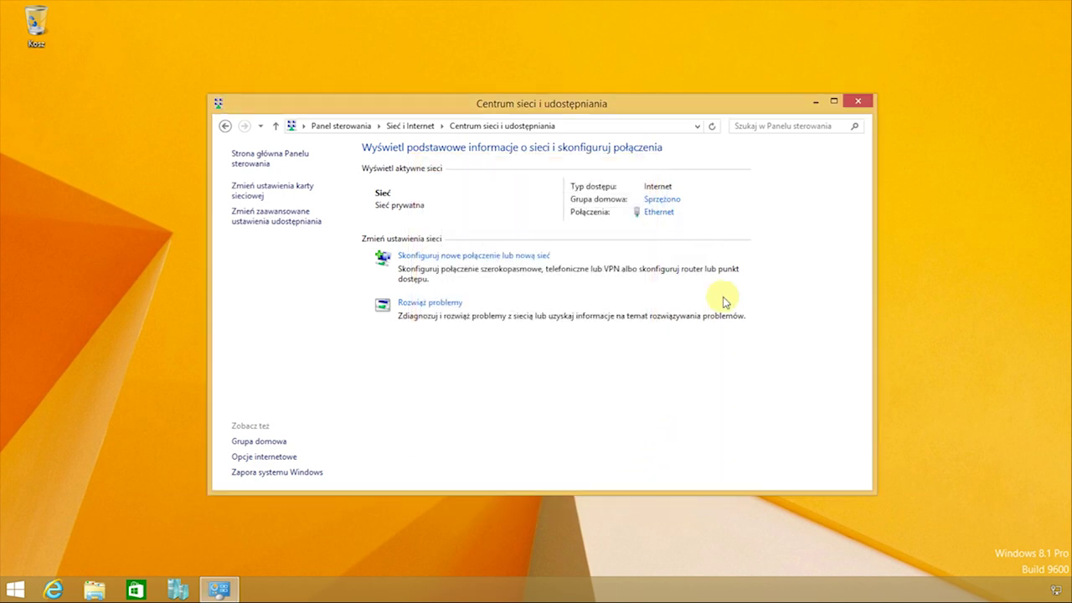
{"action": "left_click", "coordinate": [857, 100]}
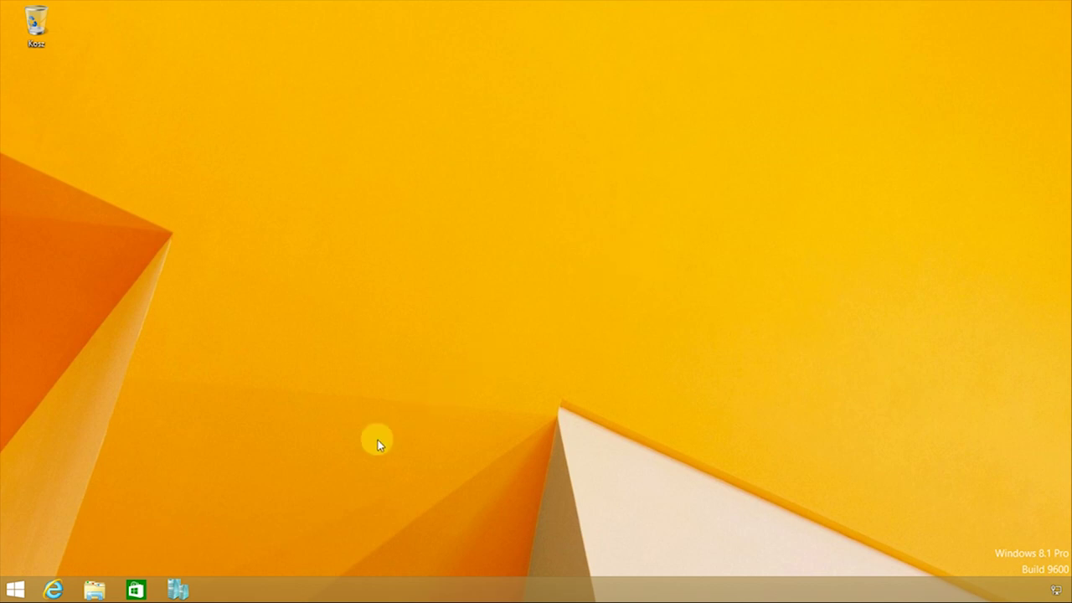
- Open a Command Prompt, place it nearer the middle of the desktop, and ping 192.168.0.127
{"action": "left_click", "coordinate": [14, 588]}
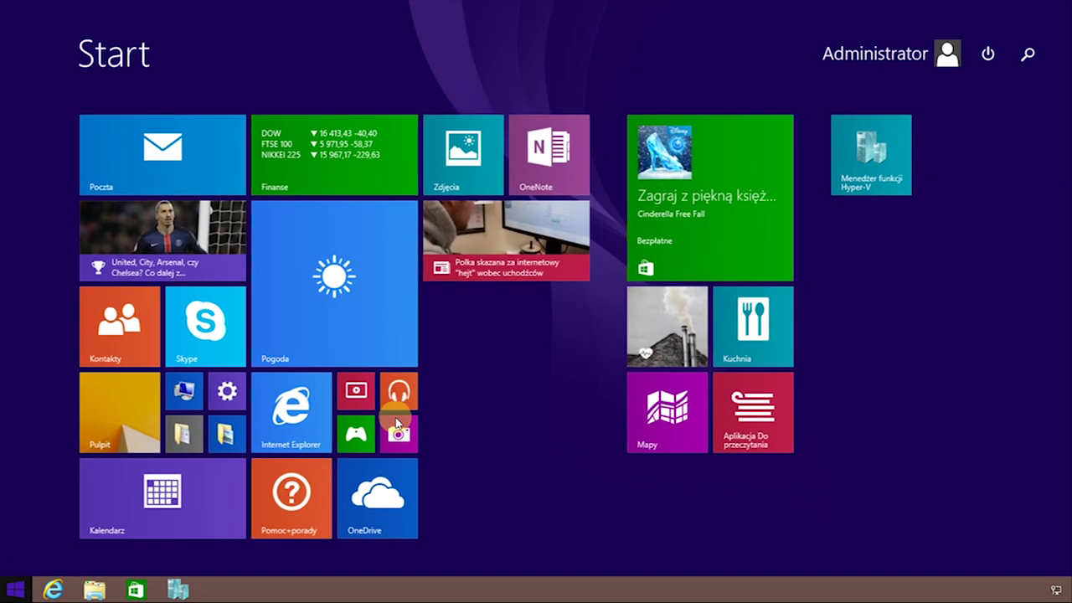
{"action": "left_click", "coordinate": [1027, 53]}
{"action": "type", "text": "cmd"}
{"action": "left_click", "coordinate": [958, 127]}
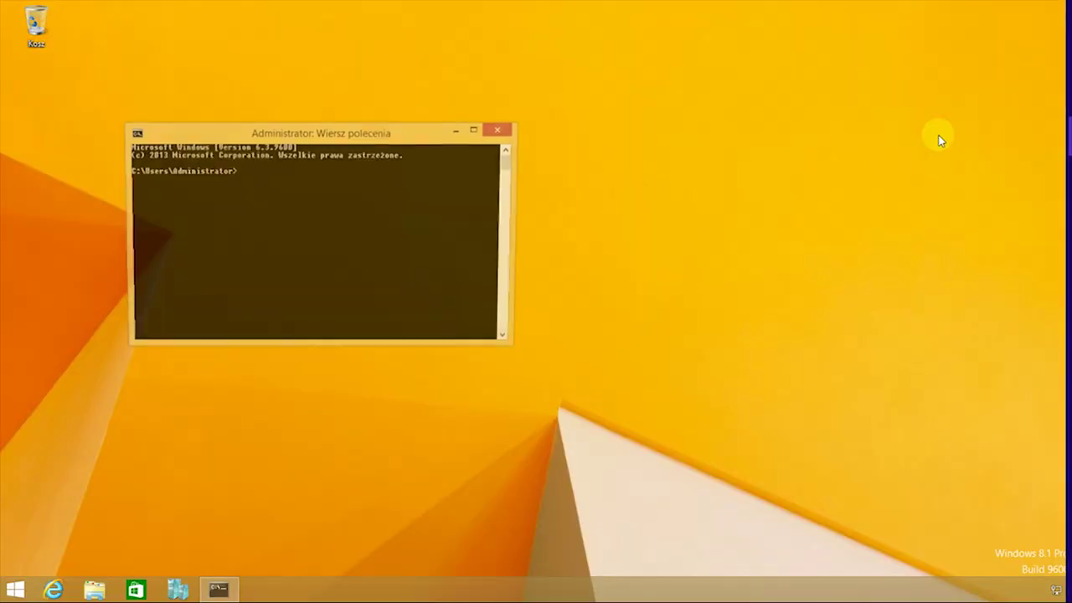
{"action": "left_click_drag", "start_coordinate": [362, 146], "coordinate": [540, 224]}
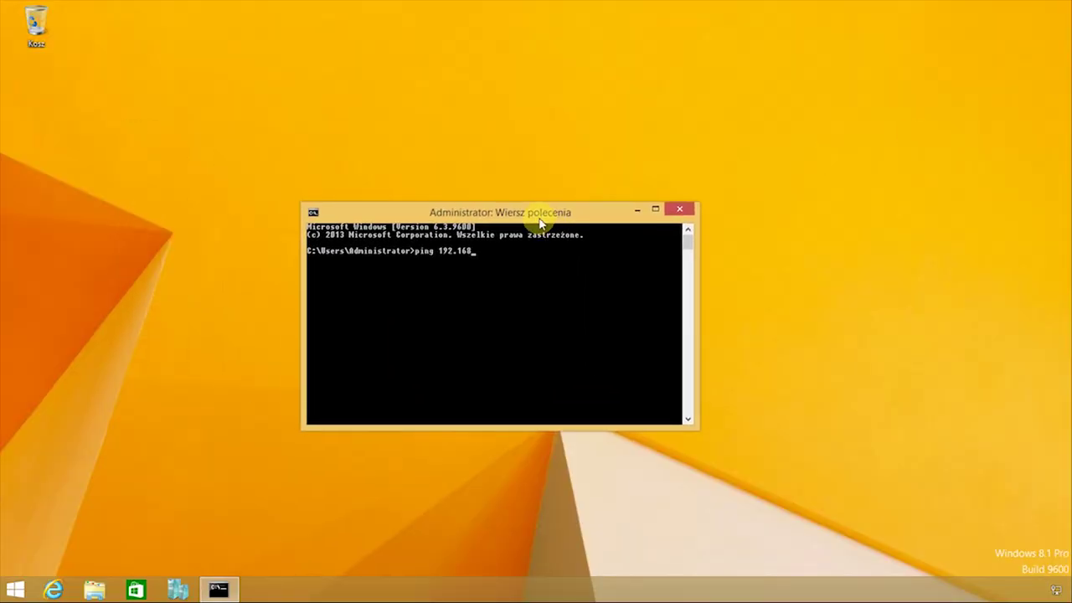
{"action": "key", "text": "Return"}
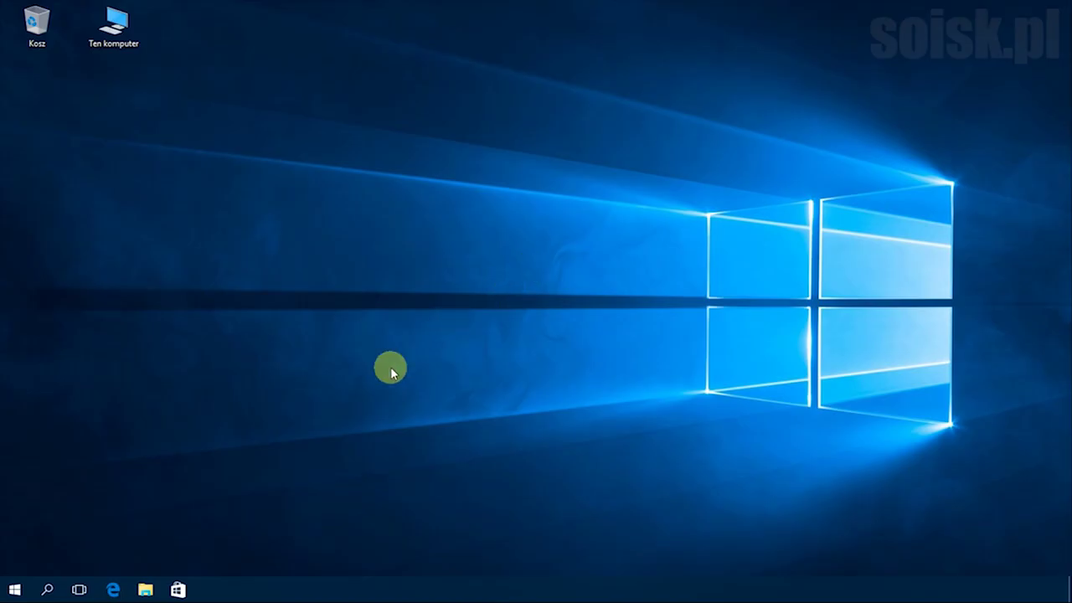
- Switch to the Windows 10 computer and open the advanced settings of Windows Firewall from the Control Panel
{"action": "left_click", "coordinate": [44, 590]}
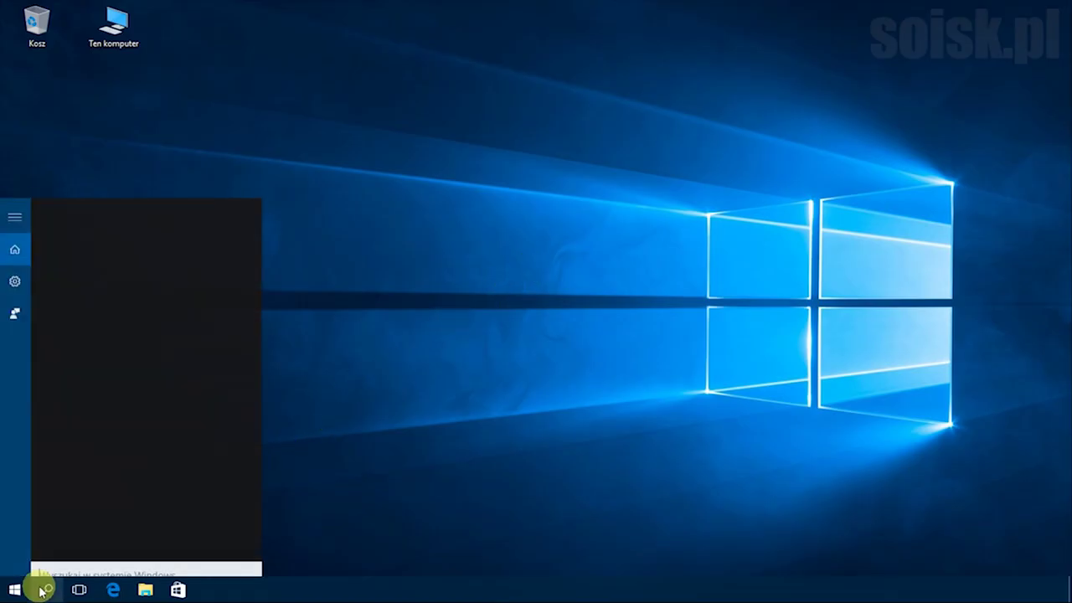
{"action": "type", "text": "panel"}
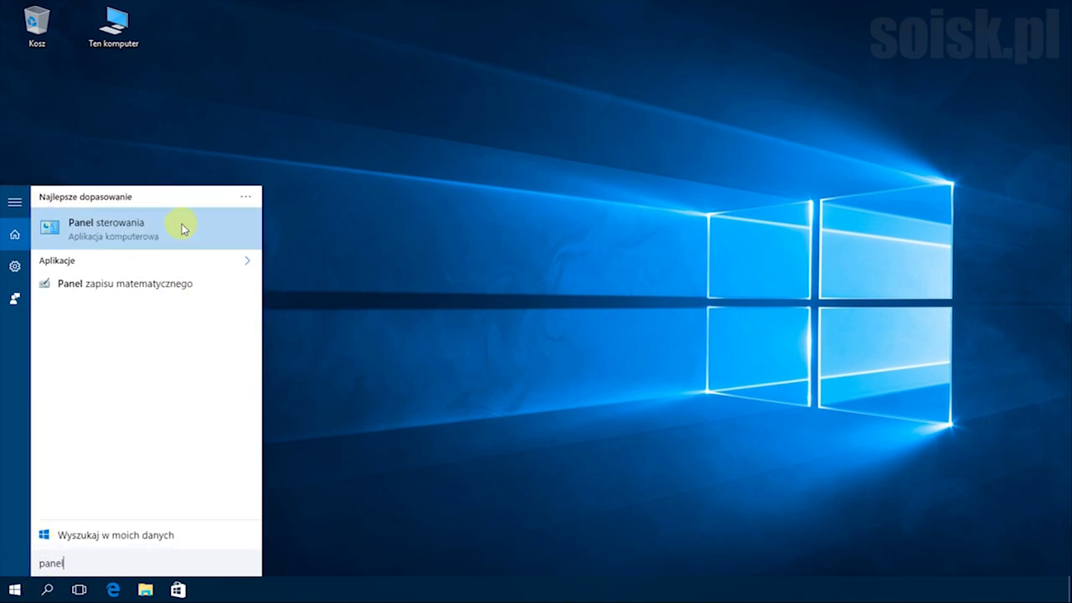
{"action": "left_click", "coordinate": [181, 224]}
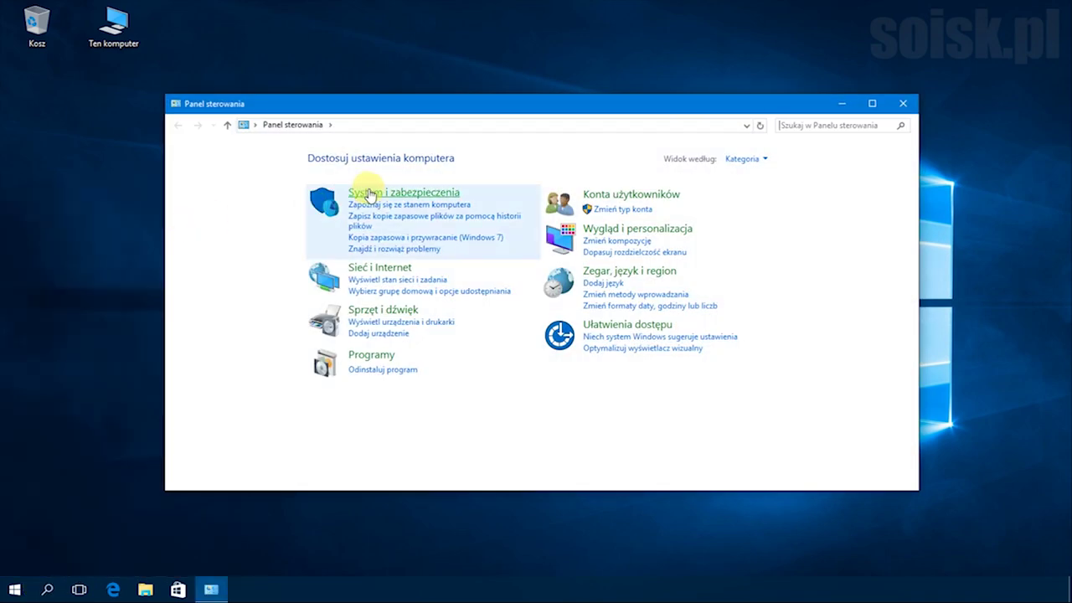
{"action": "left_click", "coordinate": [365, 195]}
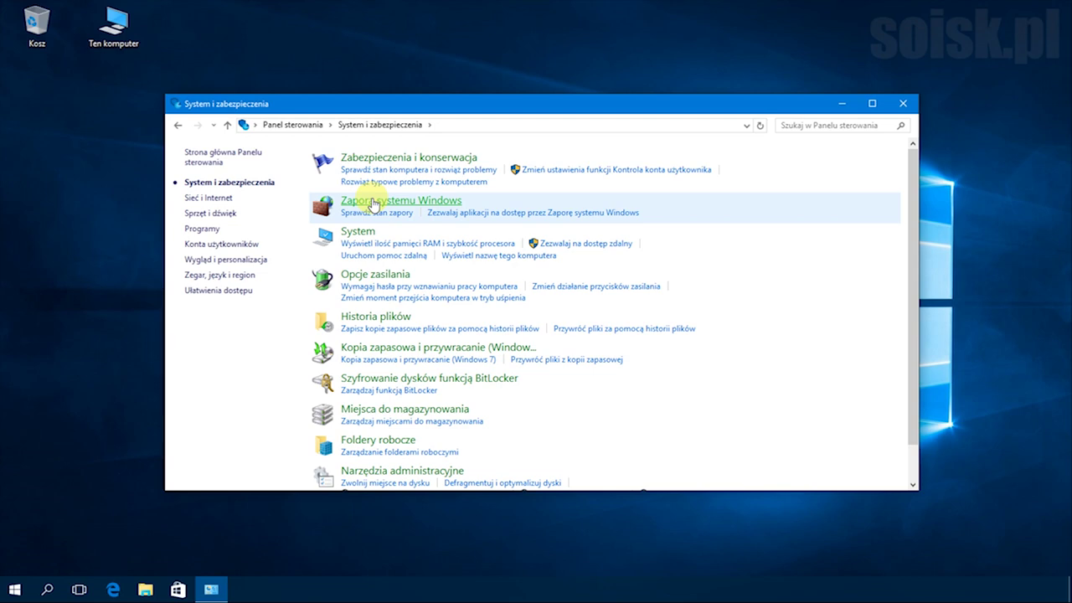
{"action": "left_click", "coordinate": [373, 203]}
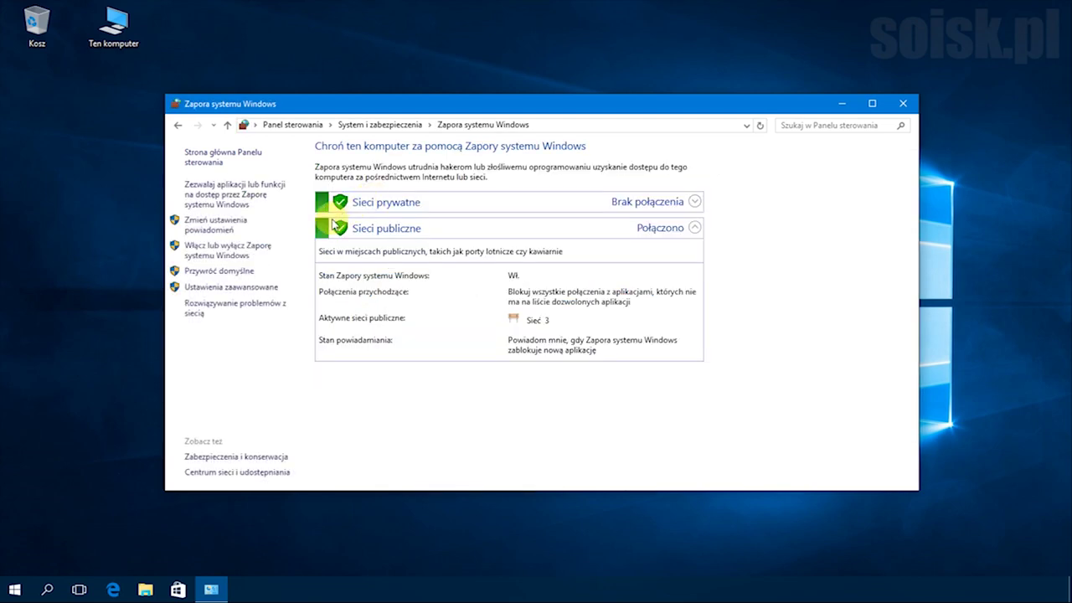
{"action": "left_click", "coordinate": [218, 289]}
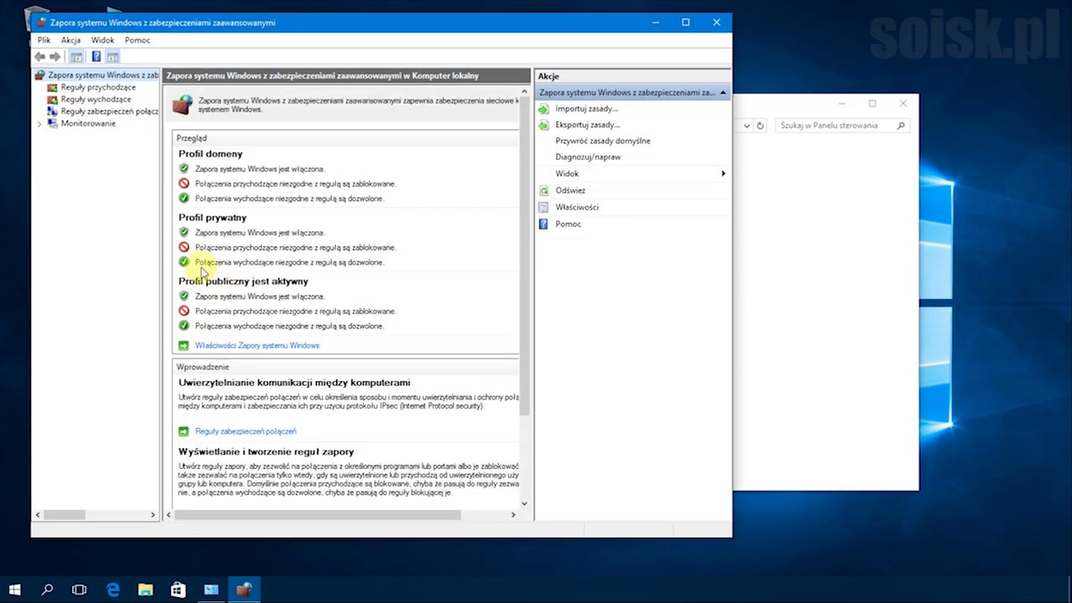
- Show the inbound rules in a maximized firewall window with the Name column widened to display the full file and printer sharing rule names
{"action": "left_click_drag", "start_coordinate": [159, 224], "coordinate": [245, 227]}
{"action": "left_click", "coordinate": [113, 87]}
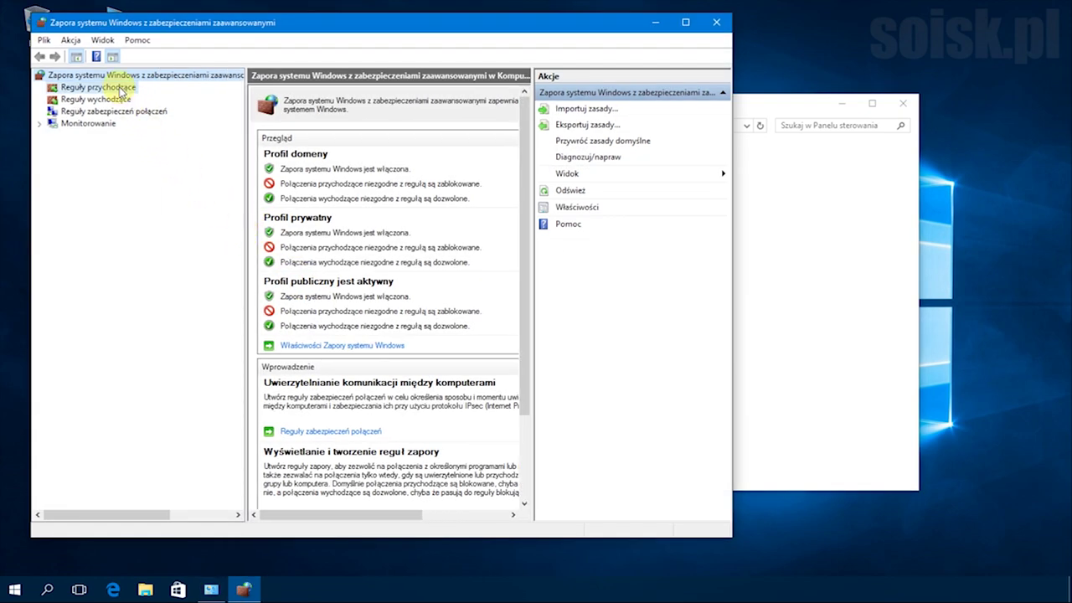
{"action": "left_click", "coordinate": [685, 22]}
{"action": "left_click_drag", "start_coordinate": [865, 102], "coordinate": [920, 378]}
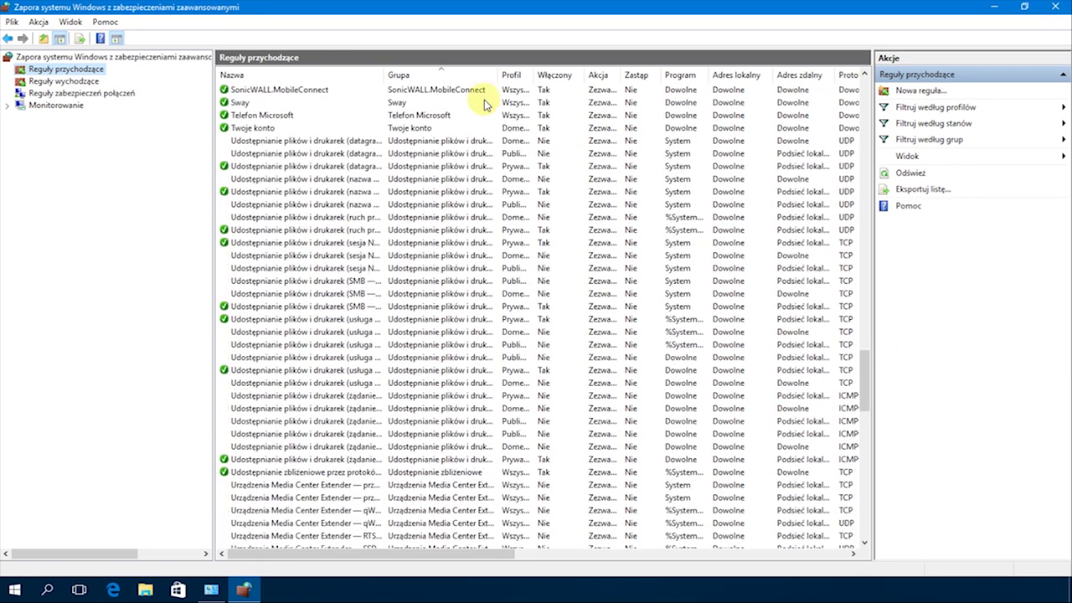
{"action": "left_click_drag", "start_coordinate": [384, 73], "coordinate": [639, 70]}
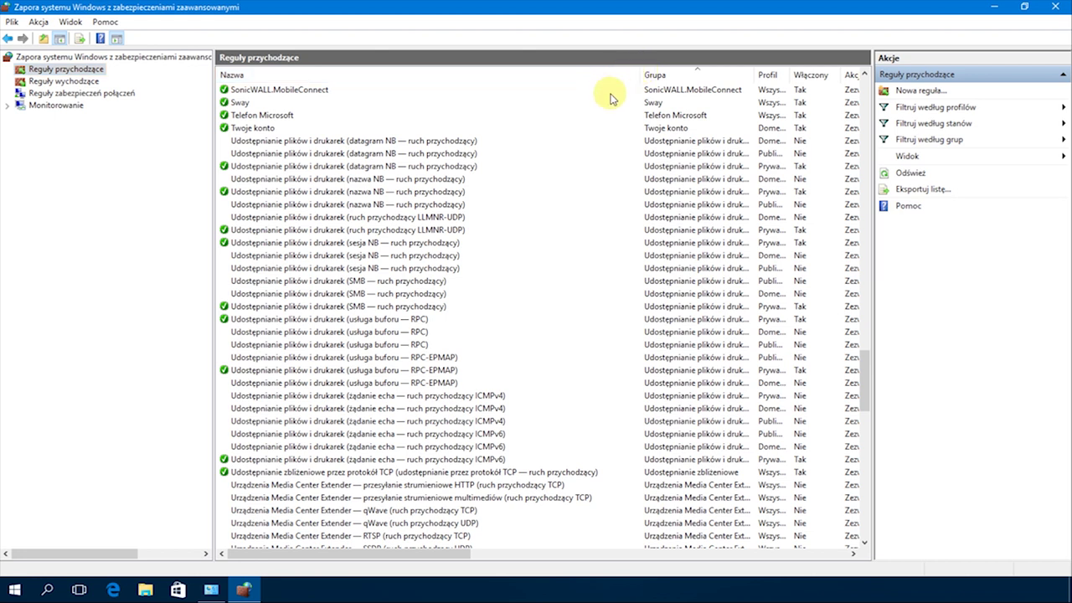
- Enable the three inbound file and printer sharing echo request rules for ICMPv4
{"action": "left_click", "coordinate": [428, 397]}
{"action": "left_click", "coordinate": [427, 408], "text": "shift"}
{"action": "left_click", "coordinate": [428, 421], "text": "shift"}
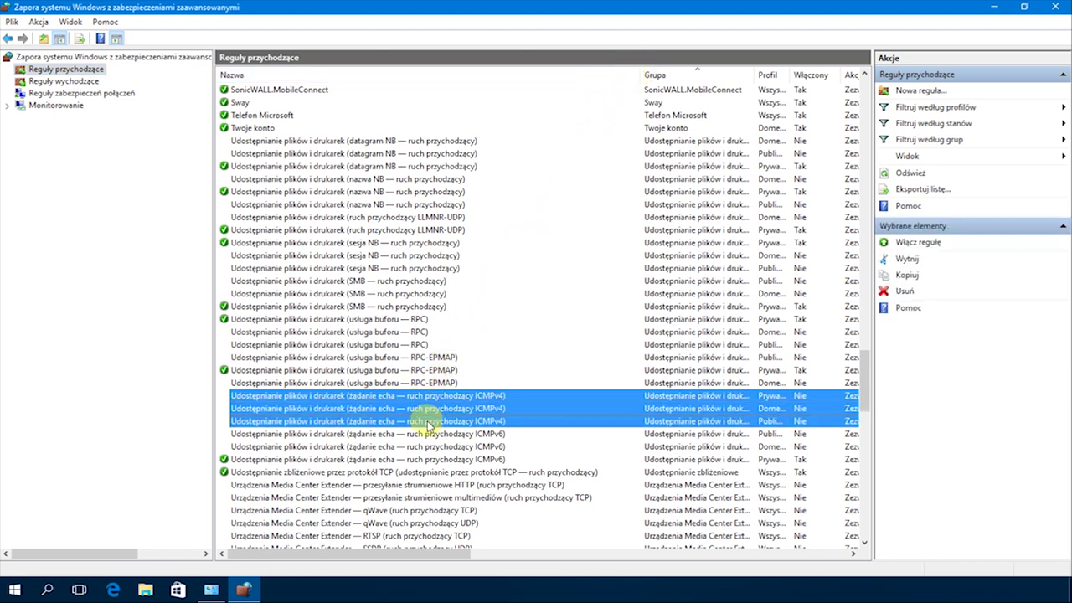
{"action": "right_click", "coordinate": [373, 416]}
{"action": "left_click", "coordinate": [423, 425]}
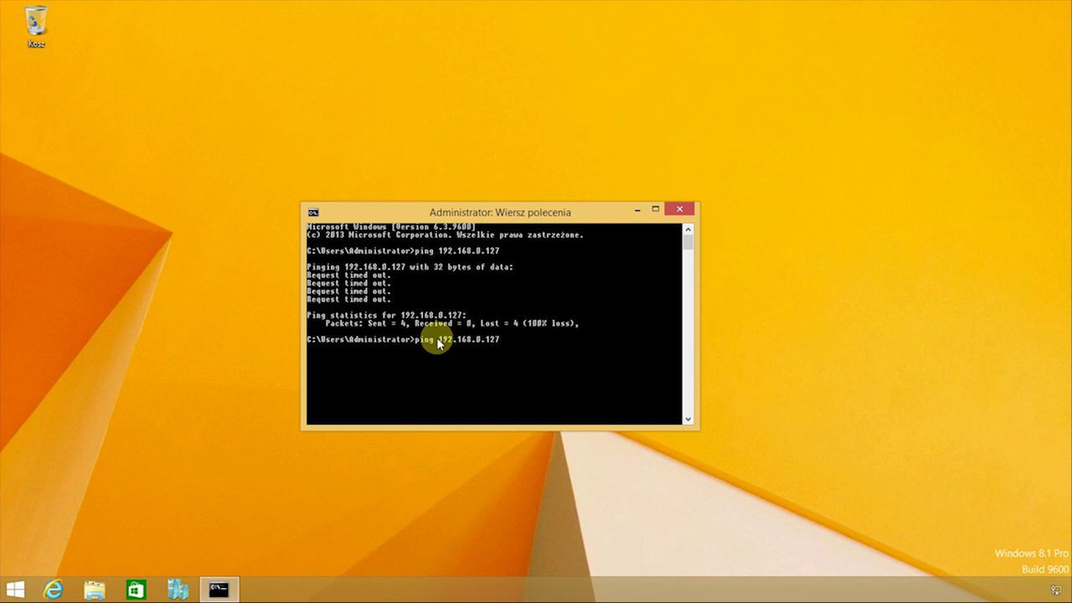
- Switch to the Windows 8.1 computer, ping 192.168.0.127 again, and close the Command Prompt
{"action": "key", "text": "Return"}
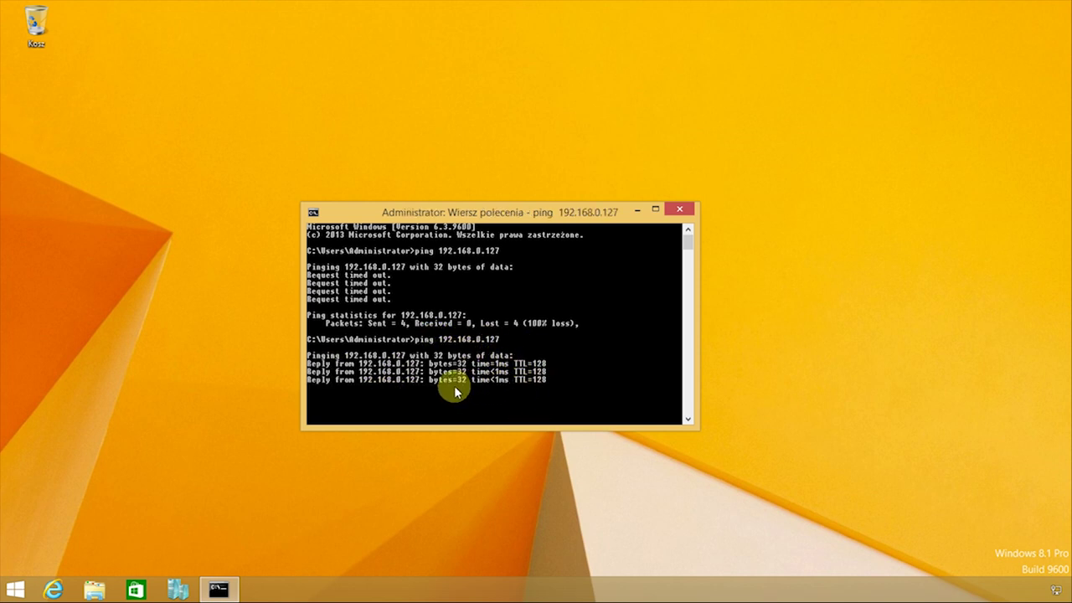
{"action": "left_click", "coordinate": [677, 209]}
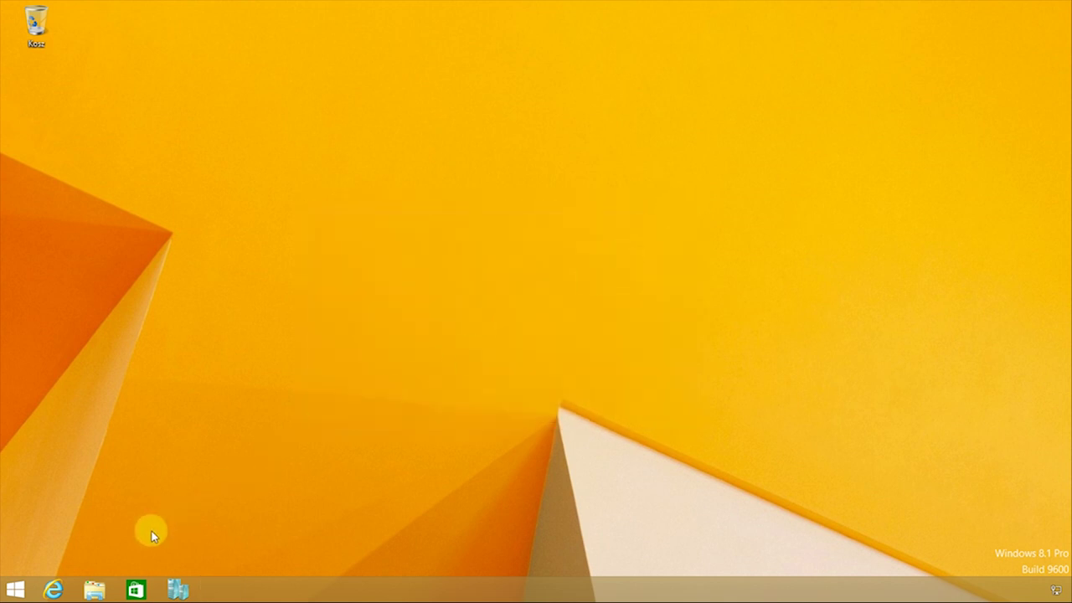
- Search for mstsc and open Remote Desktop Connection
{"action": "left_click", "coordinate": [15, 589]}
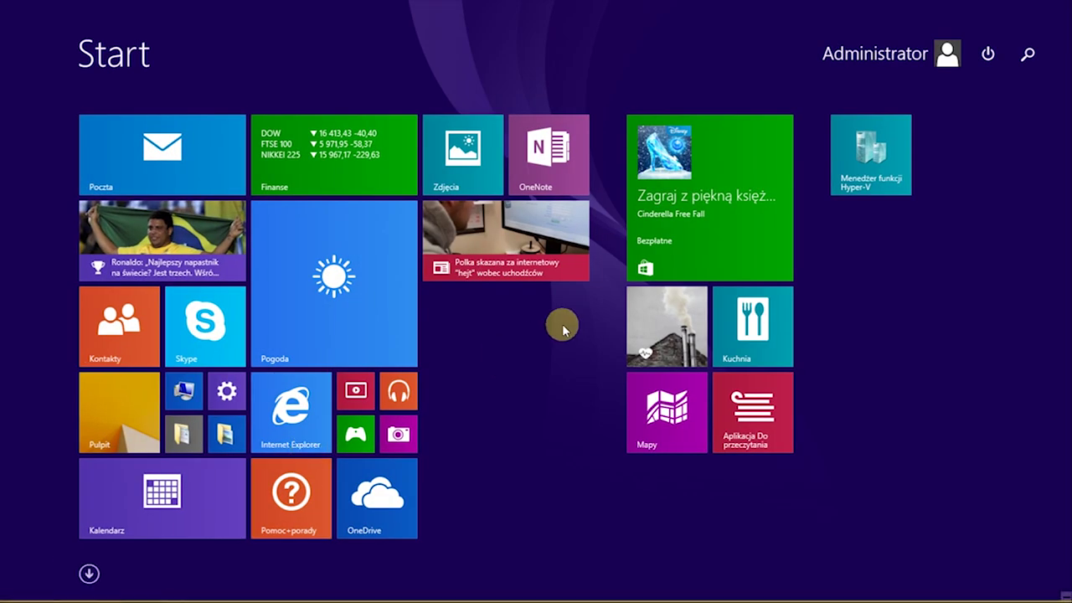
{"action": "left_click", "coordinate": [1029, 53]}
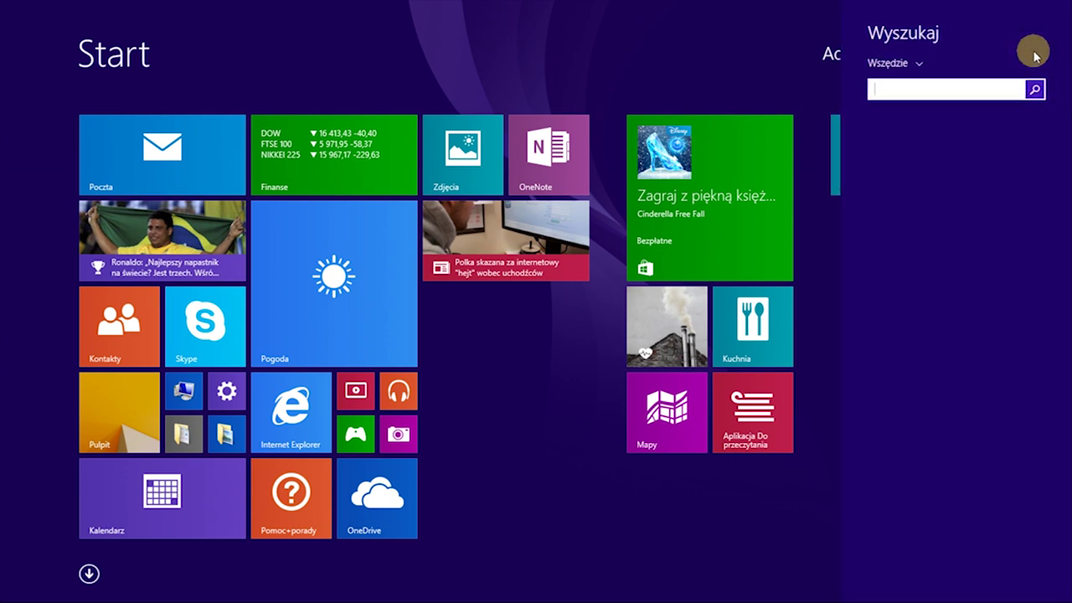
{"action": "type", "text": "mstsc"}
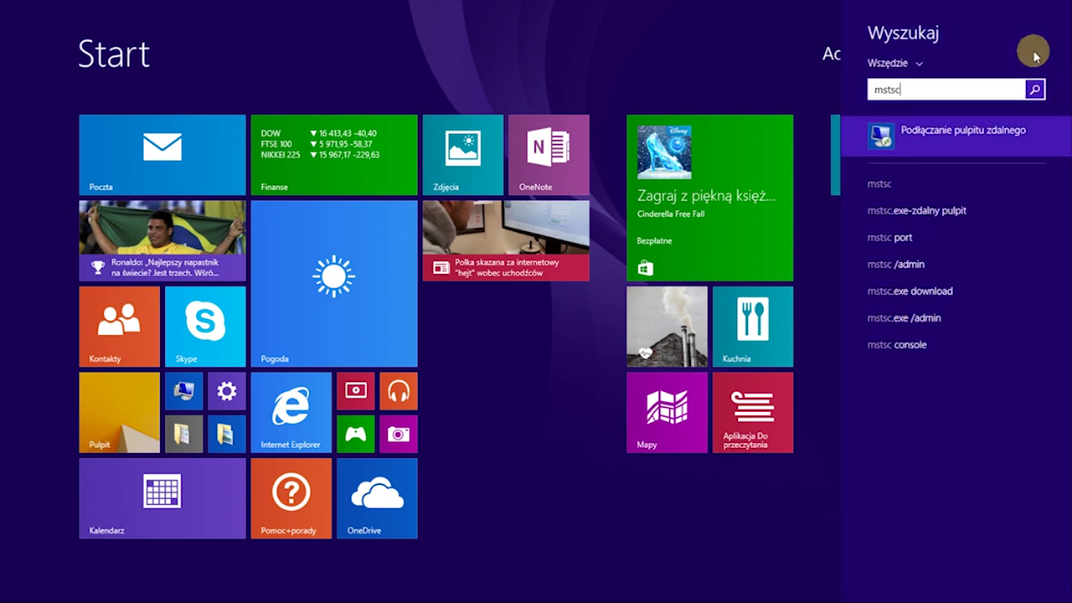
{"action": "left_click", "coordinate": [940, 140]}
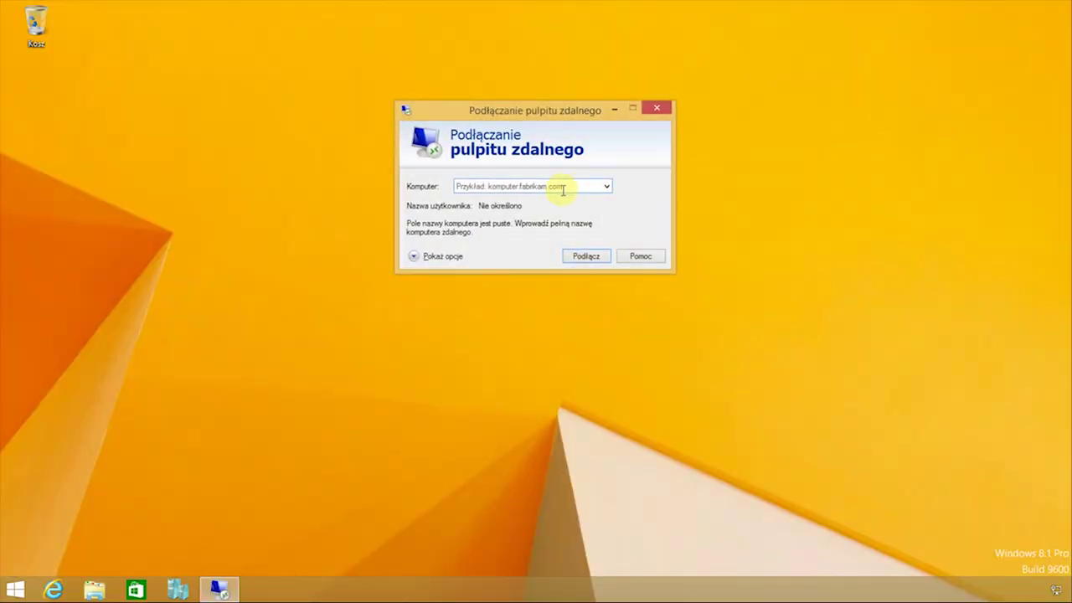
- Try to connect to the remote computer 192.168.0.127 and dismiss the resulting message
{"action": "type", "text": "192.168.0.127"}
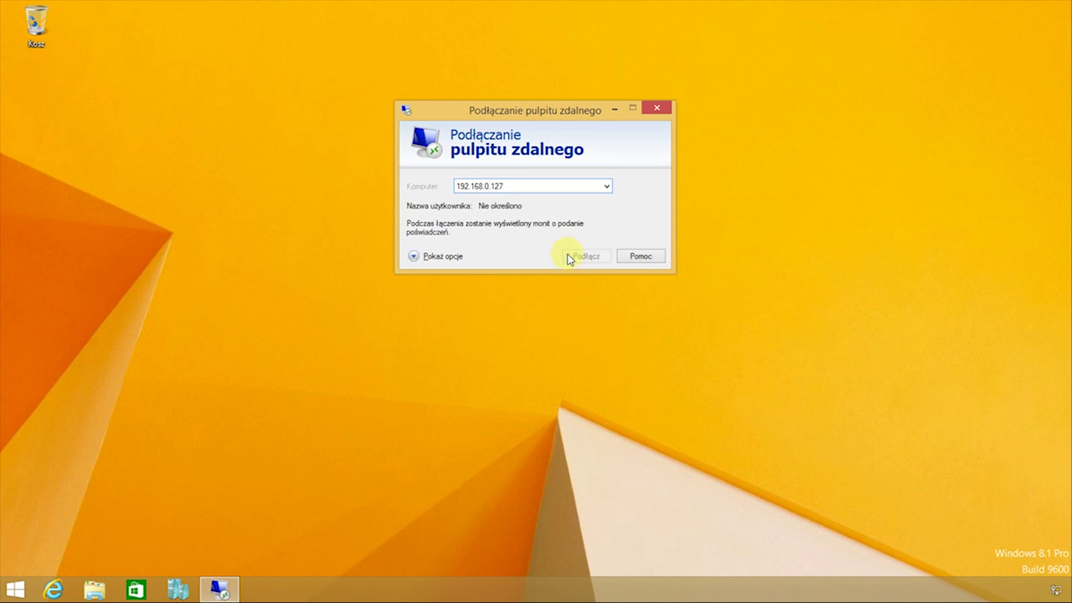
{"action": "left_click", "coordinate": [586, 256]}
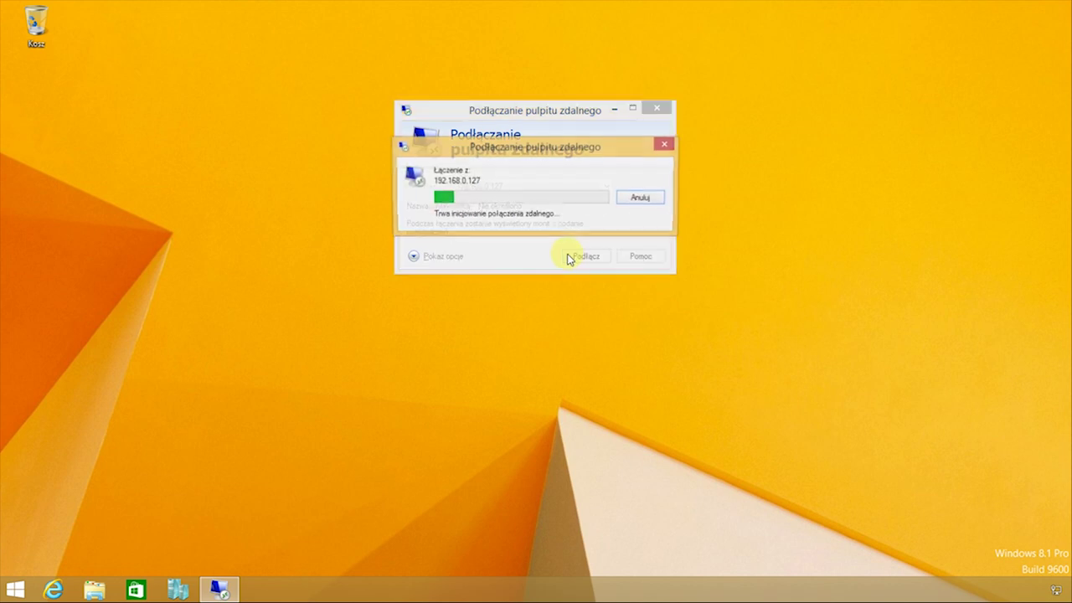
{"action": "left_click_drag", "start_coordinate": [566, 147], "coordinate": [588, 312]}
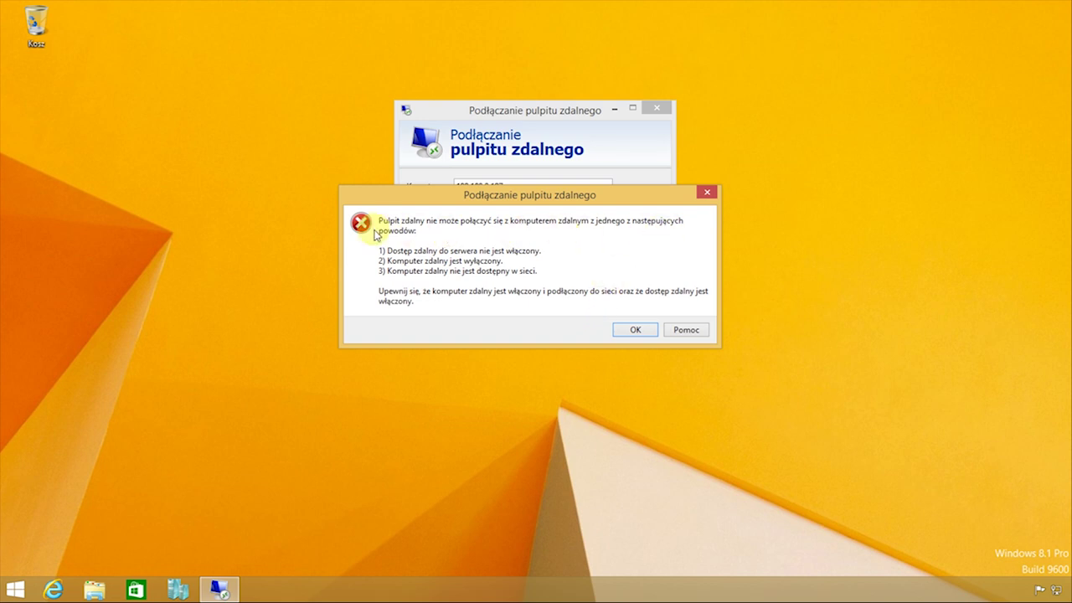
{"action": "left_click", "coordinate": [632, 330]}
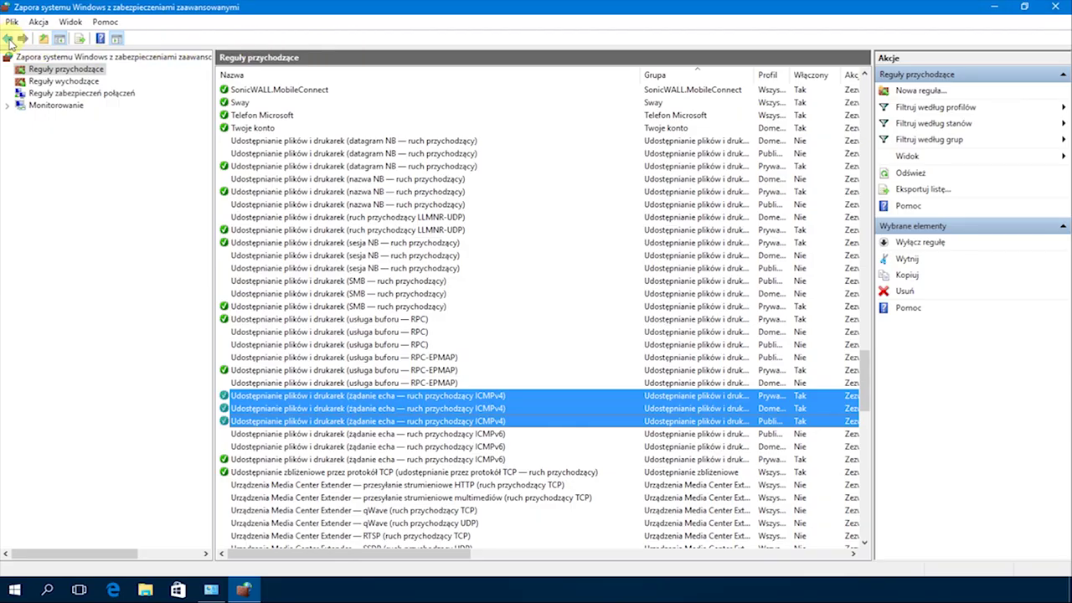
- Switch to the Windows 10 computer, close the advanced firewall settings, and allow Remote Desktop (Pulpit zdalny) through the firewall on public networks
{"action": "left_click", "coordinate": [8, 38]}
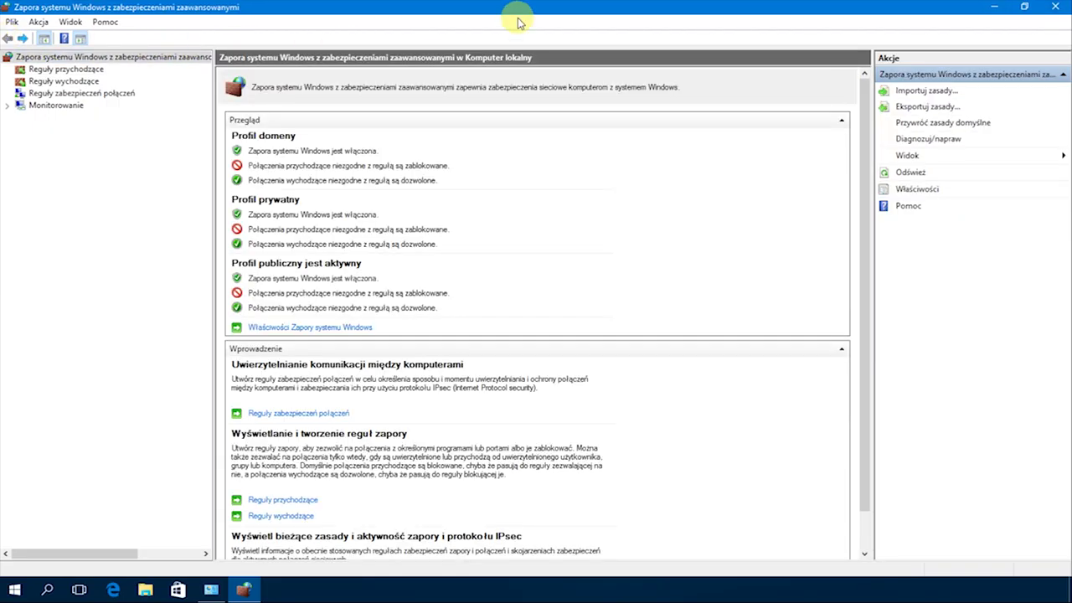
{"action": "left_click", "coordinate": [1054, 7]}
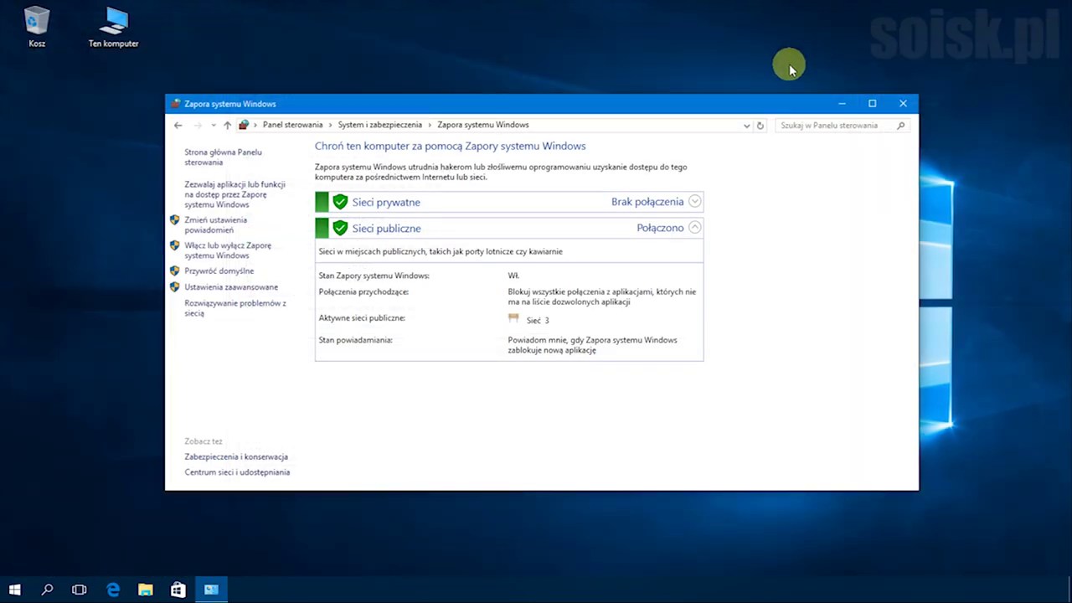
{"action": "left_click", "coordinate": [239, 199]}
{"action": "left_click_drag", "start_coordinate": [725, 246], "coordinate": [725, 327]}
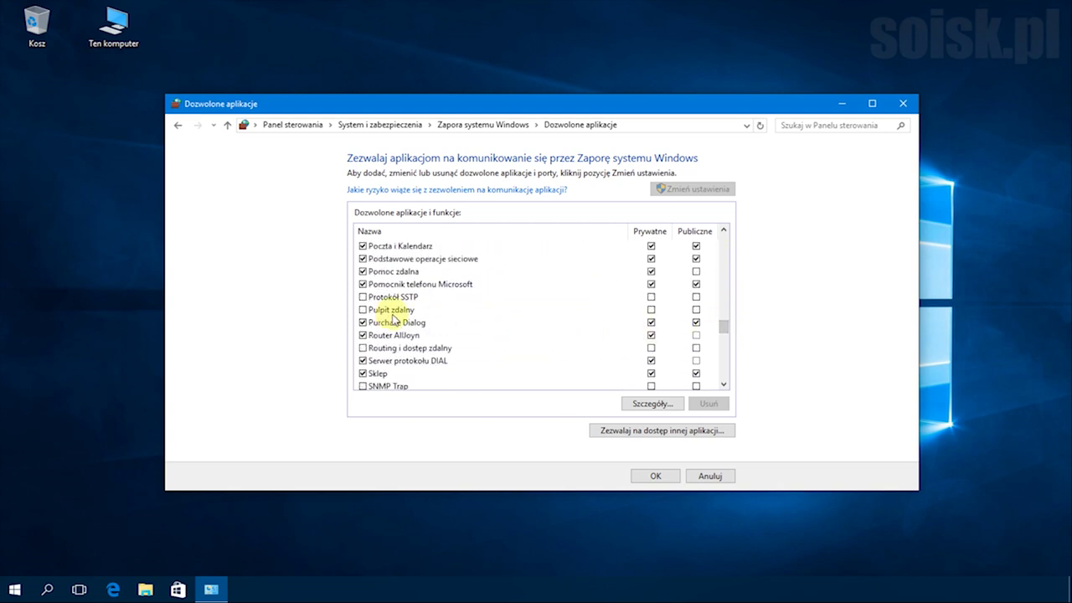
{"action": "left_click", "coordinate": [395, 311]}
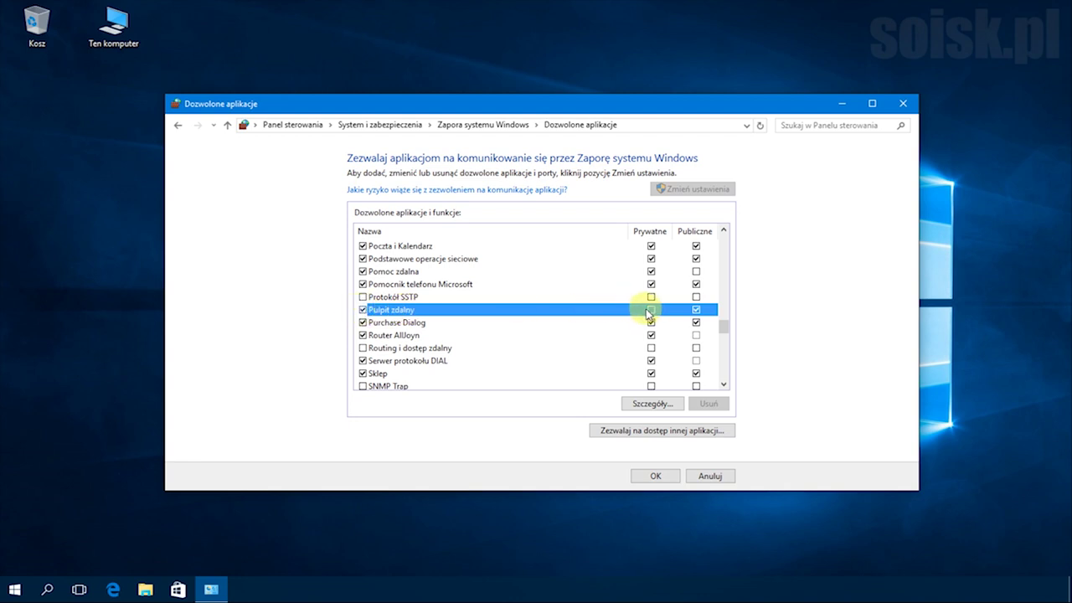
{"action": "left_click", "coordinate": [643, 476]}
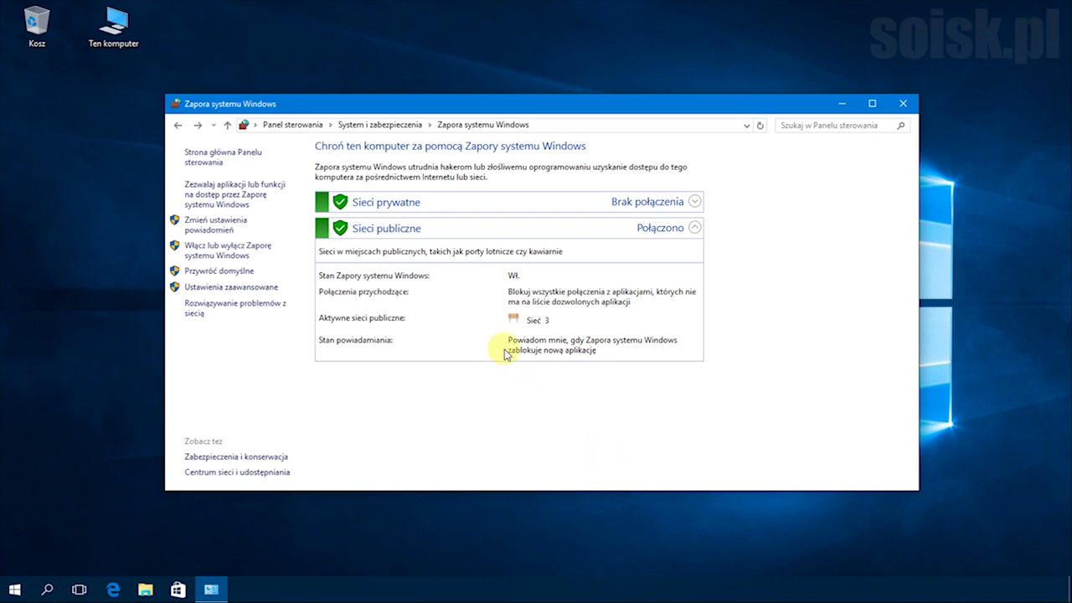
- Allow remote connections to this computer in the advanced system settings and close the Control Panel
{"action": "left_click", "coordinate": [358, 124]}
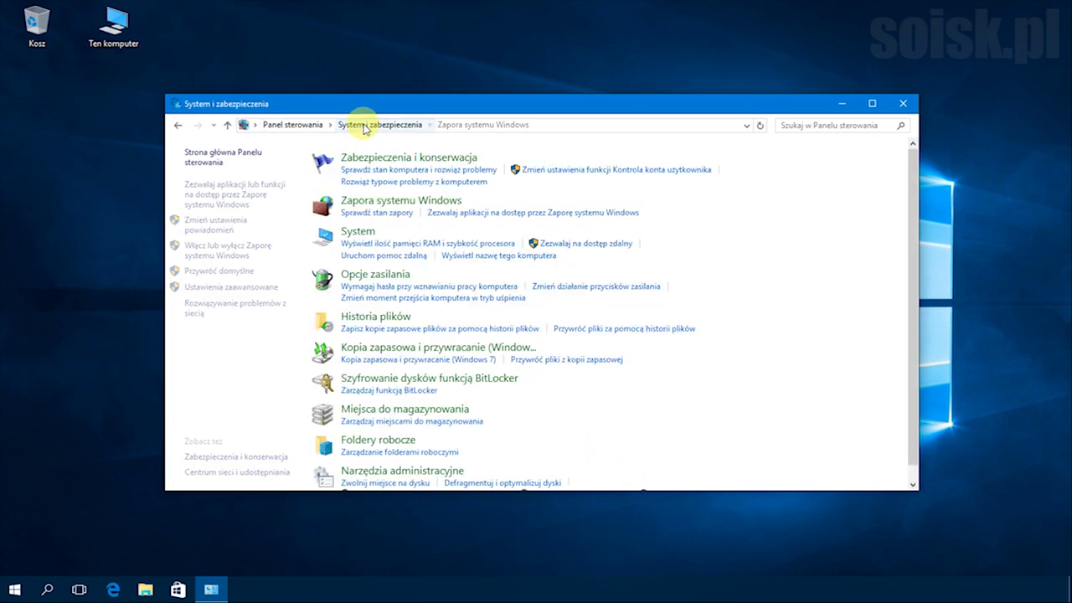
{"action": "left_click", "coordinate": [354, 235]}
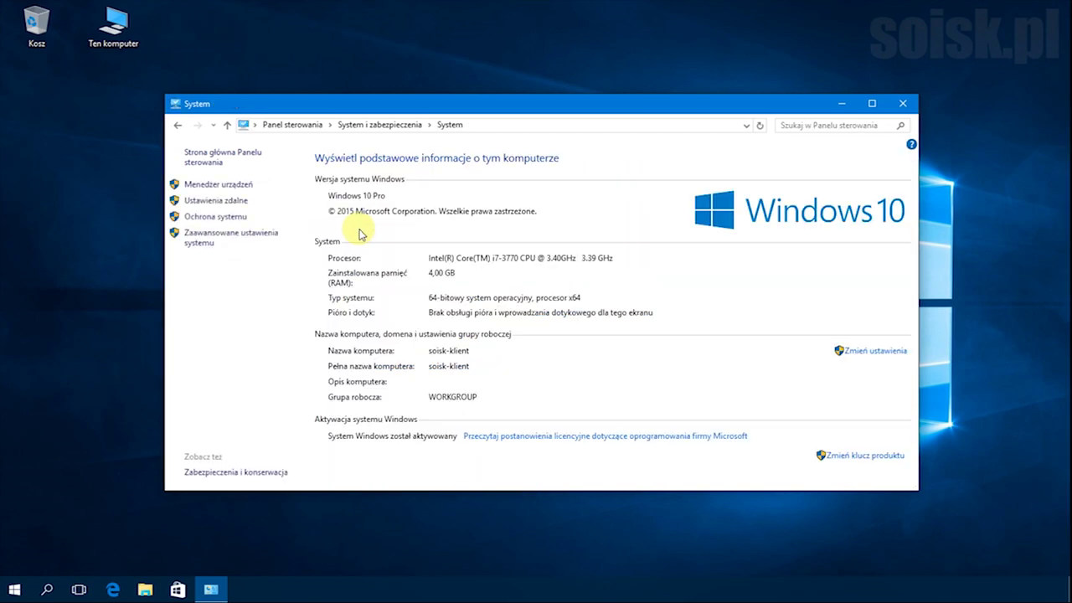
{"action": "left_click", "coordinate": [258, 237]}
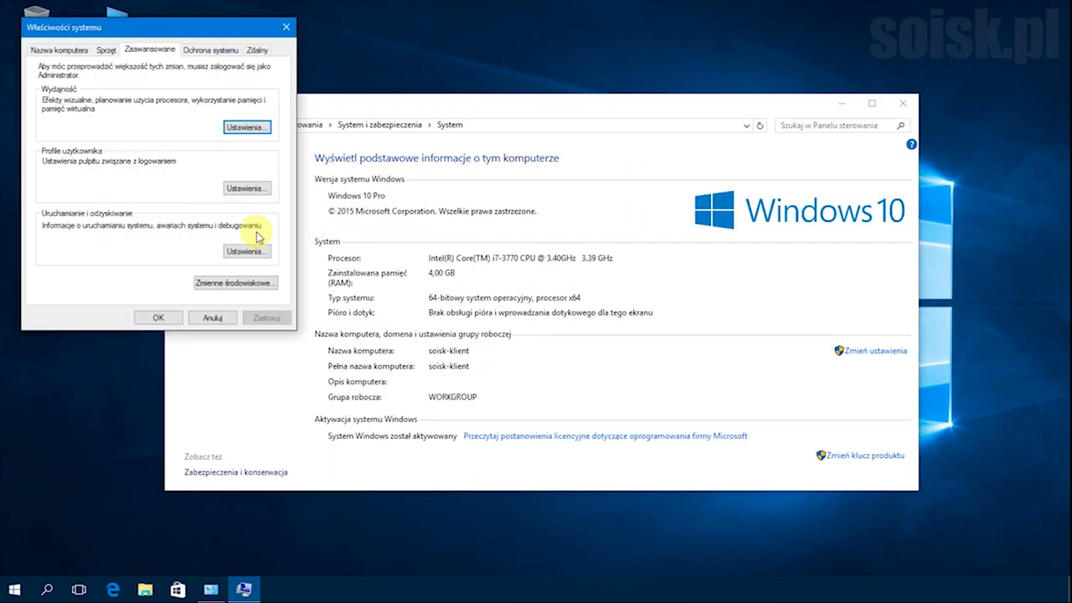
{"action": "left_click_drag", "start_coordinate": [165, 34], "coordinate": [157, 99]}
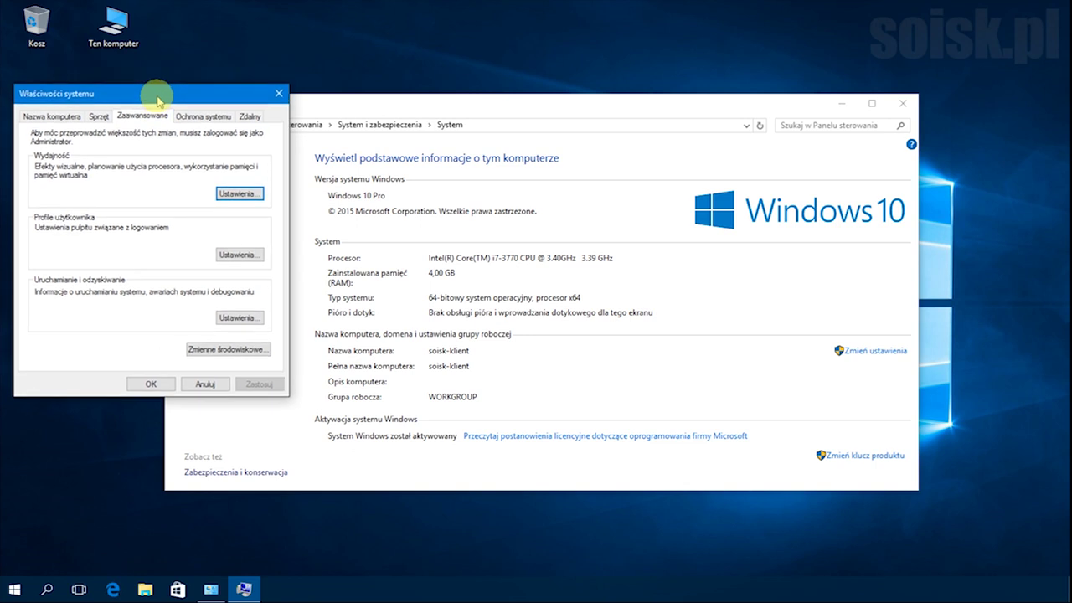
{"action": "left_click", "coordinate": [241, 119]}
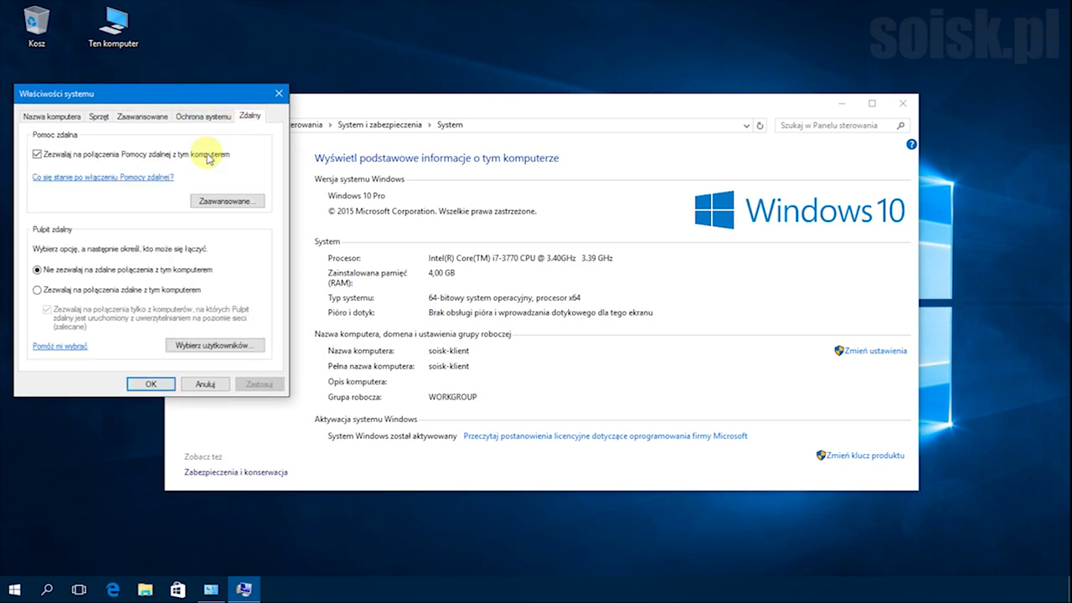
{"action": "left_click", "coordinate": [98, 293]}
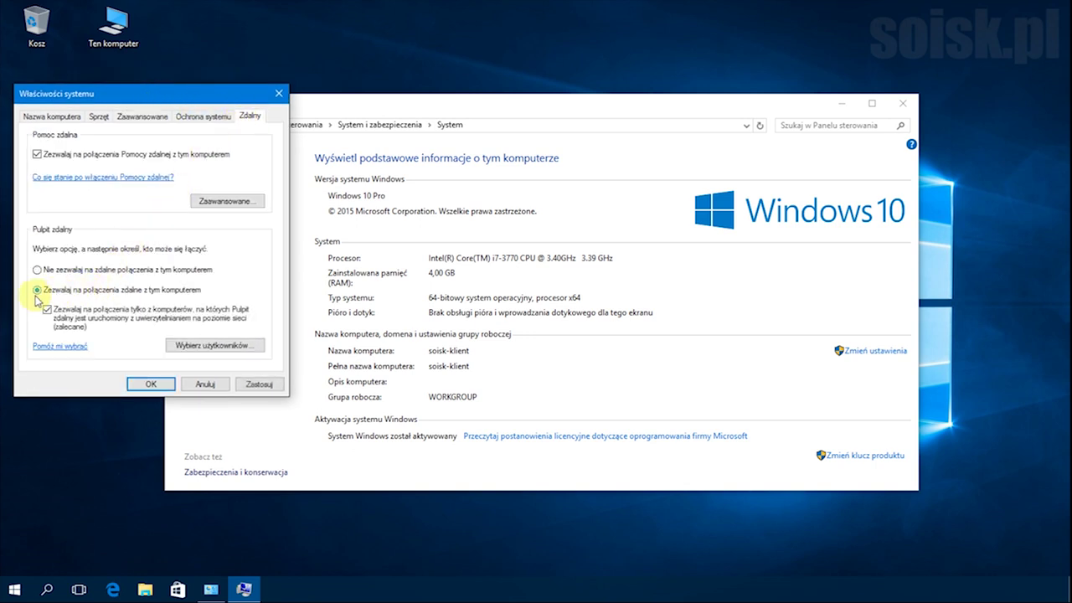
{"action": "left_click", "coordinate": [254, 384]}
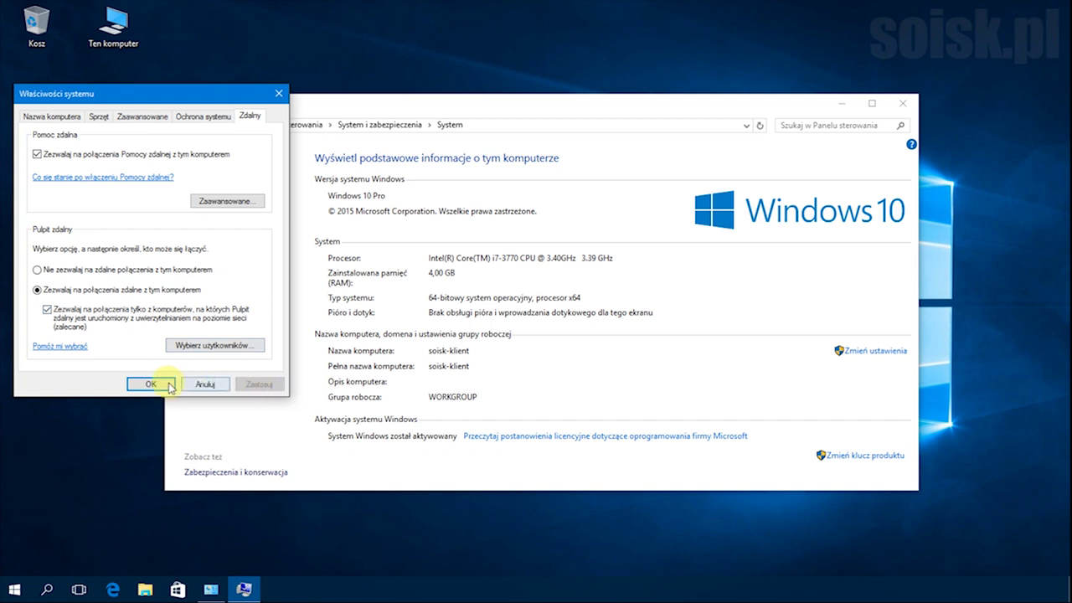
{"action": "left_click", "coordinate": [153, 384]}
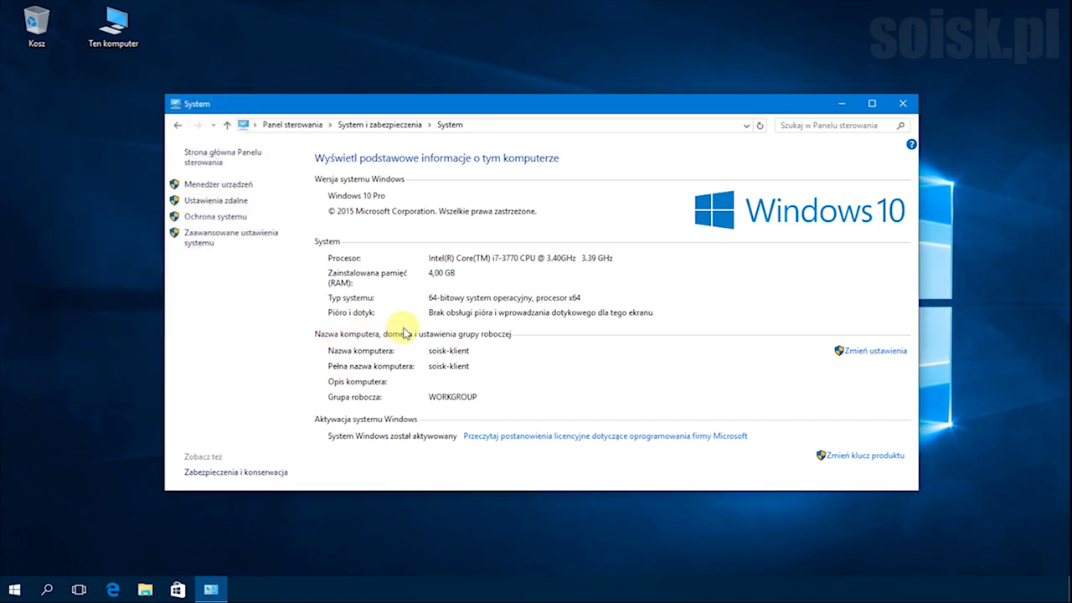
{"action": "left_click", "coordinate": [902, 104]}
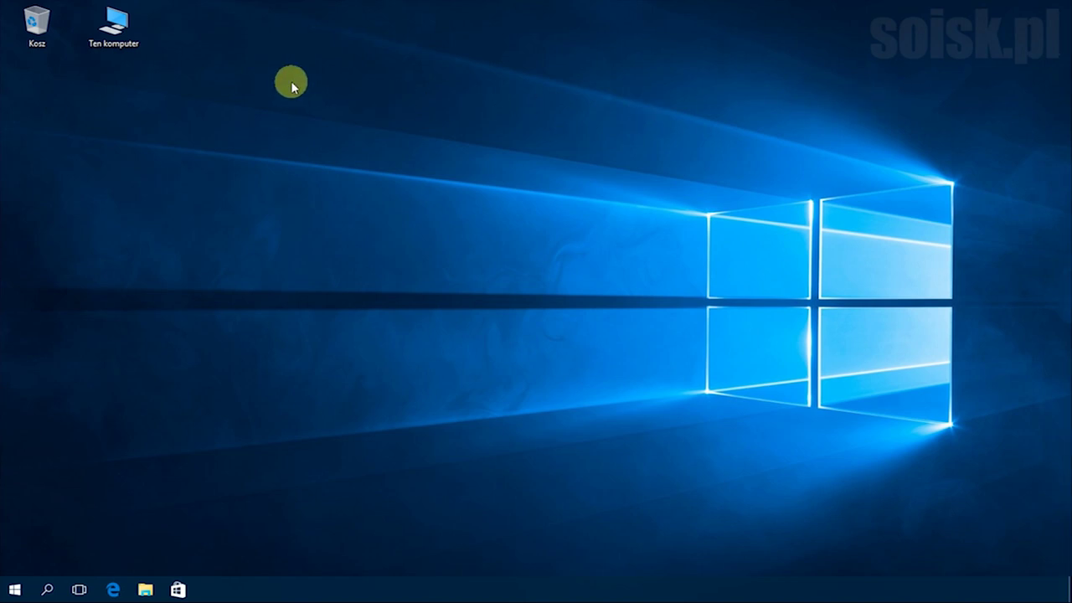
- Open Computer Management for this computer and examine the user accounts under Local Users and Groups
{"action": "right_click", "coordinate": [124, 27]}
{"action": "left_click", "coordinate": [186, 67]}
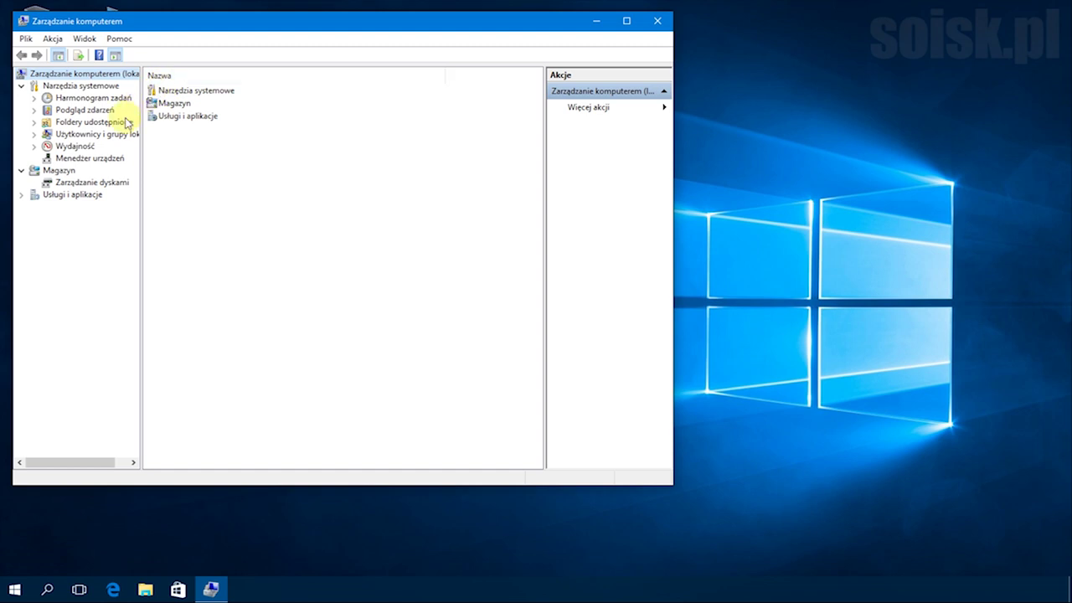
{"action": "left_click", "coordinate": [108, 134]}
{"action": "double_click", "coordinate": [167, 89]}
{"action": "left_click_drag", "start_coordinate": [195, 31], "coordinate": [367, 85]}
{"action": "left_click", "coordinate": [350, 186]}
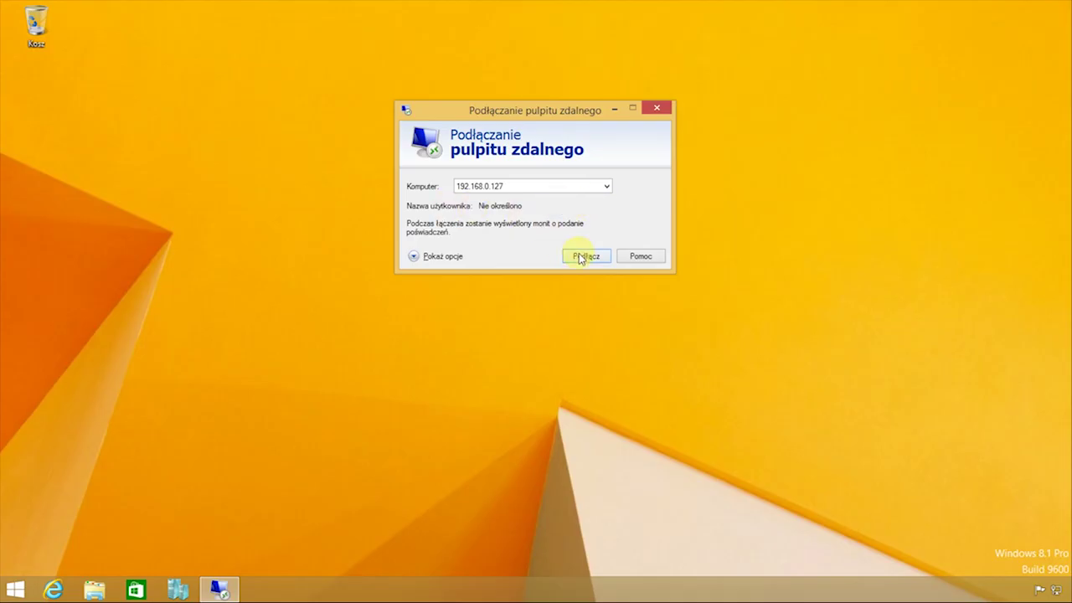
- Switch to the Windows 8.1 computer and connect to 192.168.0.127 as soisk.pl with the account password, accepting the untrusted certificate
{"action": "left_click", "coordinate": [584, 257]}
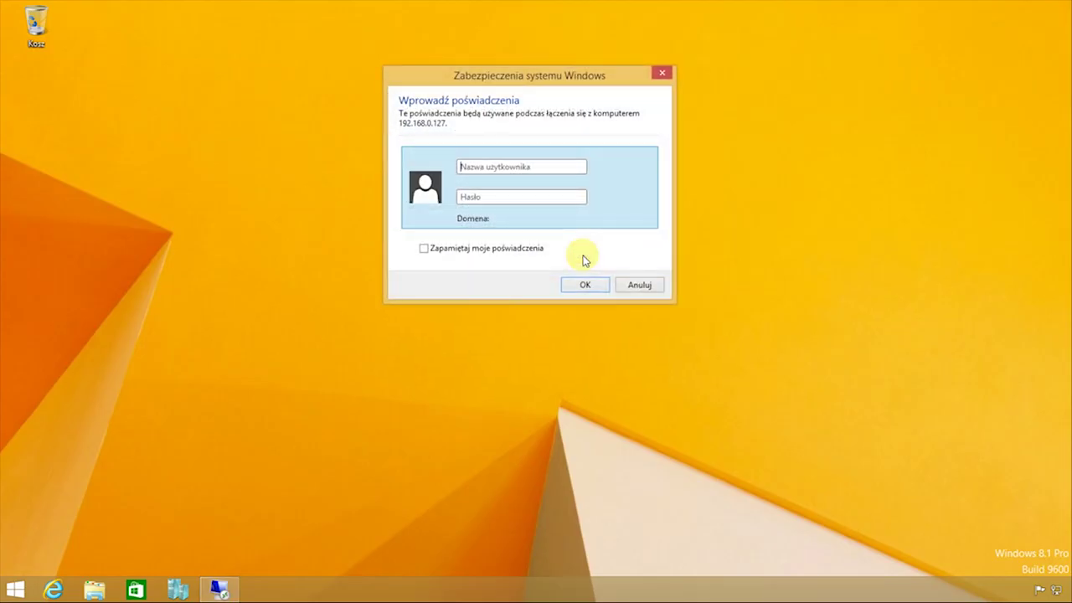
{"action": "left_click", "coordinate": [533, 166]}
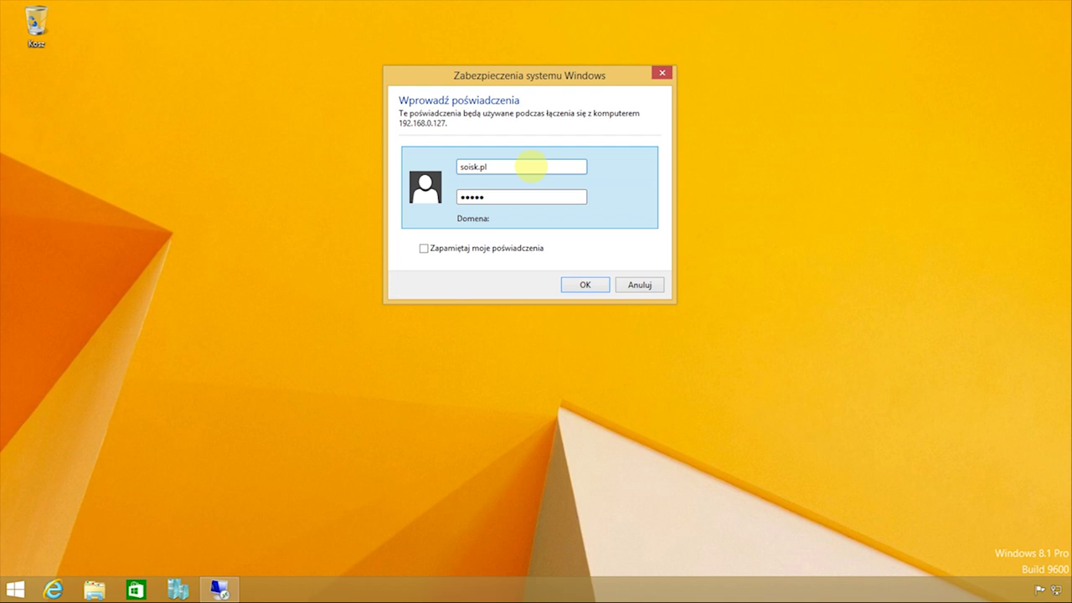
{"action": "left_click", "coordinate": [578, 283]}
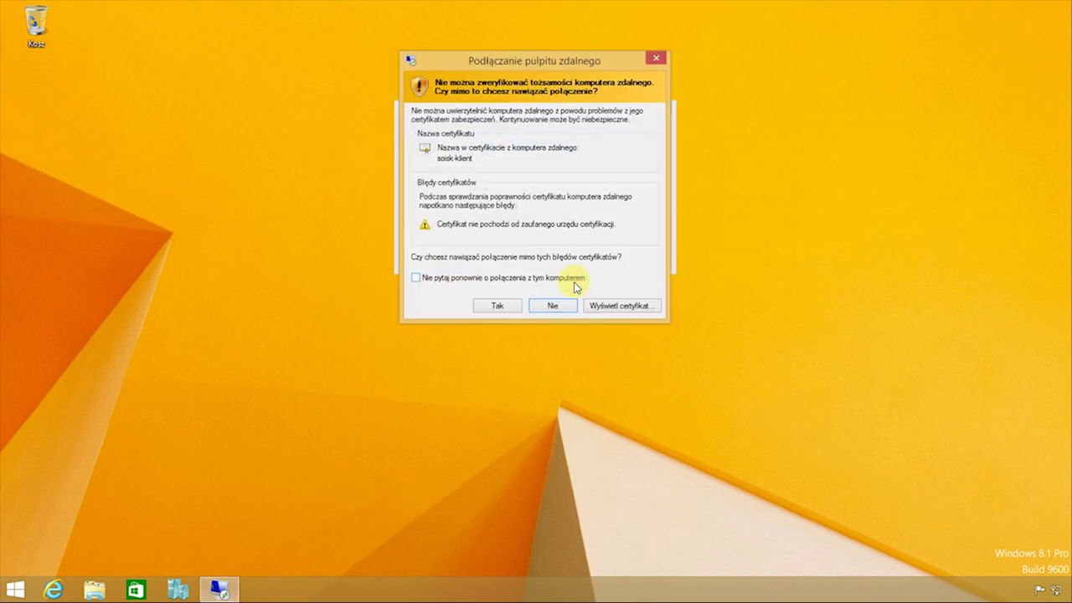
{"action": "left_click", "coordinate": [496, 306]}
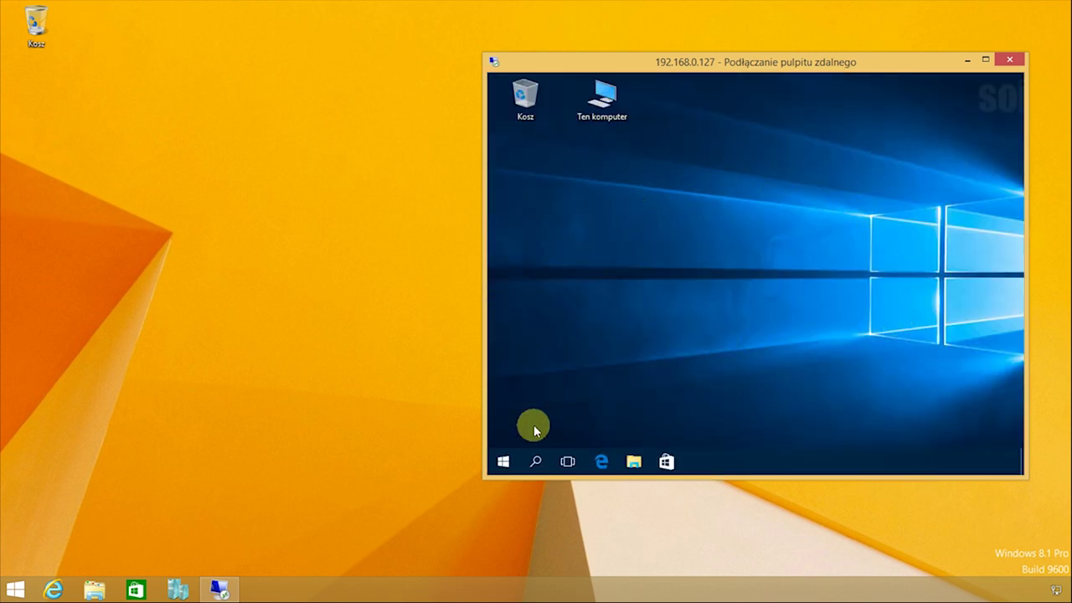
- Sign the soisk.pl account out of the remote Windows 10 session
{"action": "left_click", "coordinate": [504, 461]}
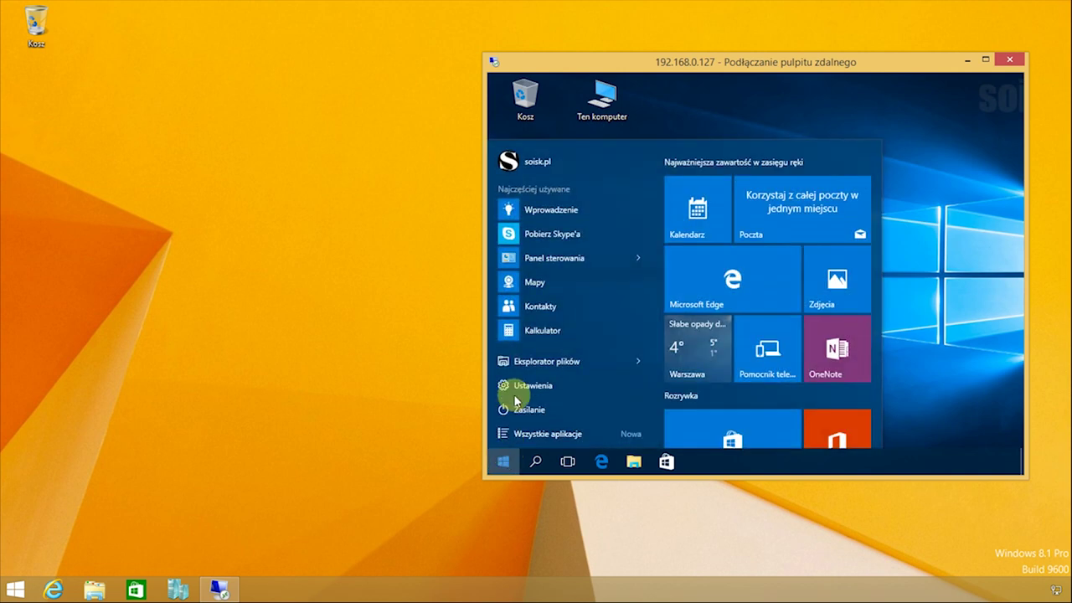
{"action": "left_click", "coordinate": [558, 163]}
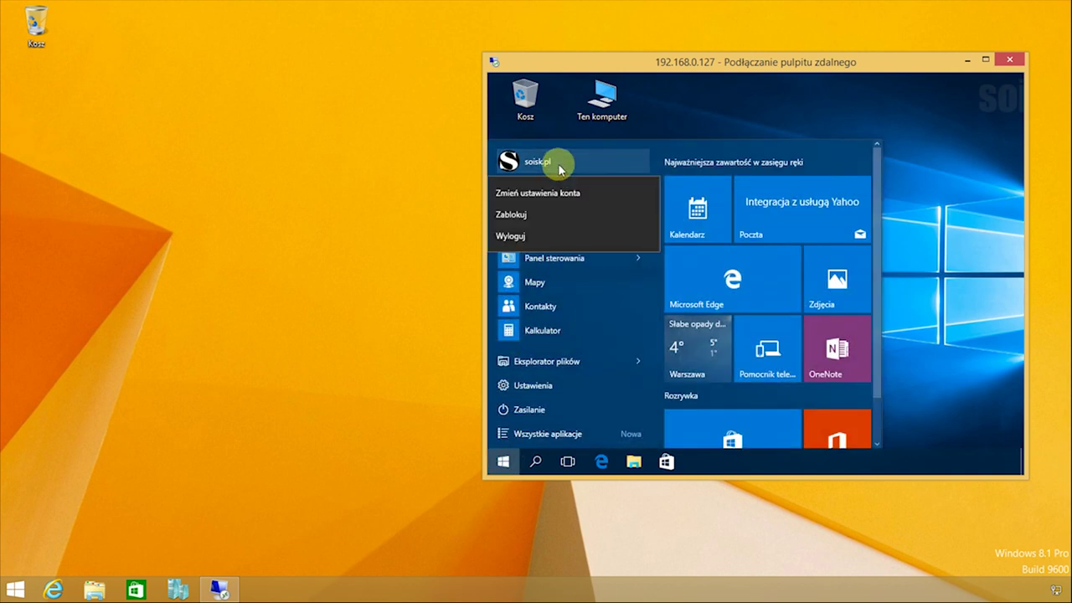
{"action": "left_click", "coordinate": [539, 237]}
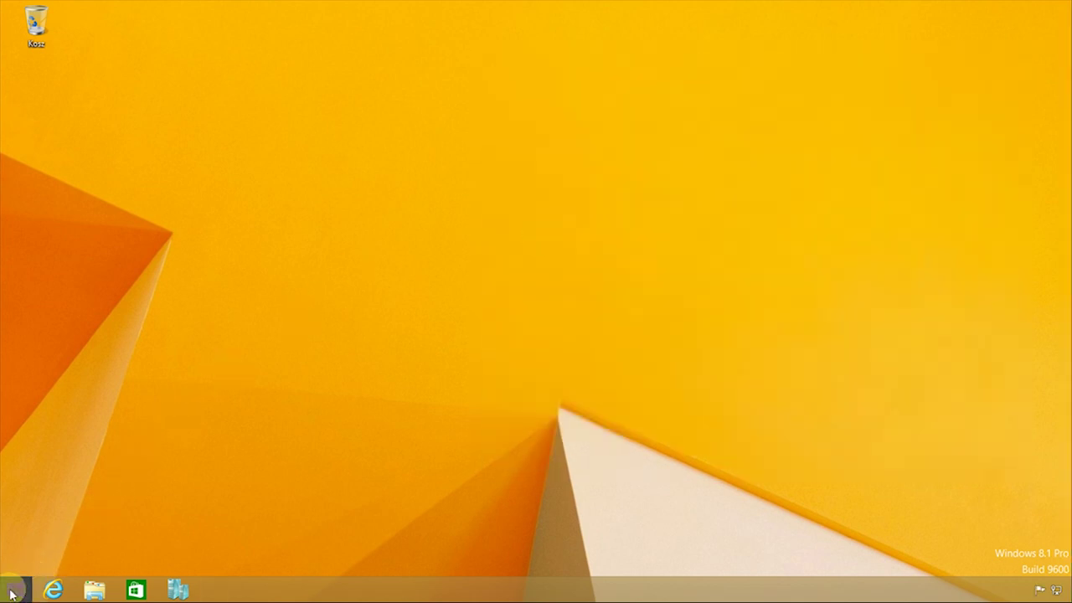
- Show the account options of the signed-in user on the Windows 8.1 Start screen
{"action": "left_click", "coordinate": [15, 590]}
{"action": "left_click", "coordinate": [921, 54]}
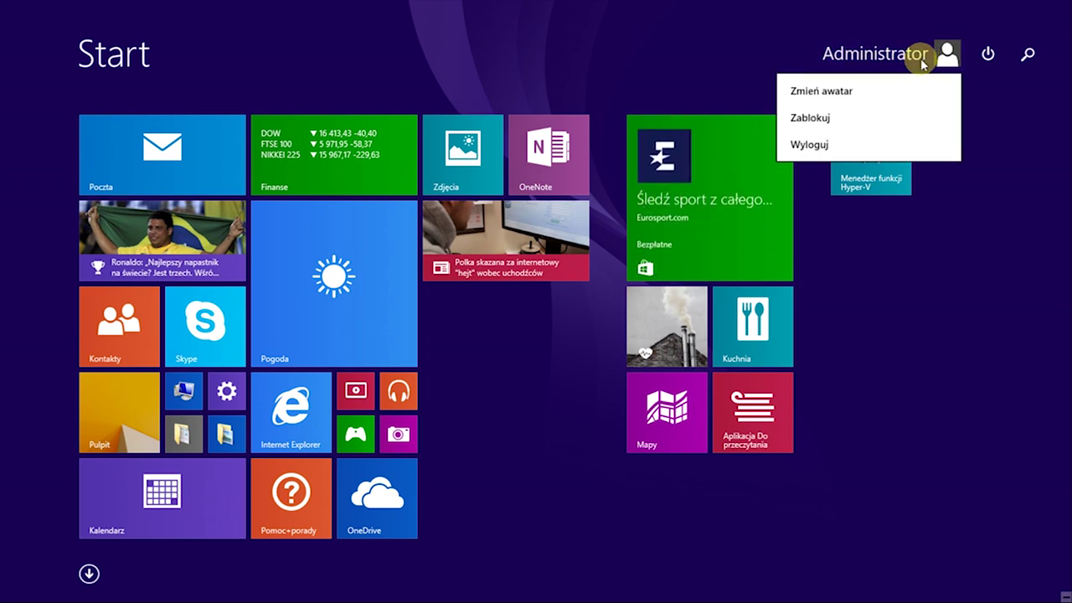